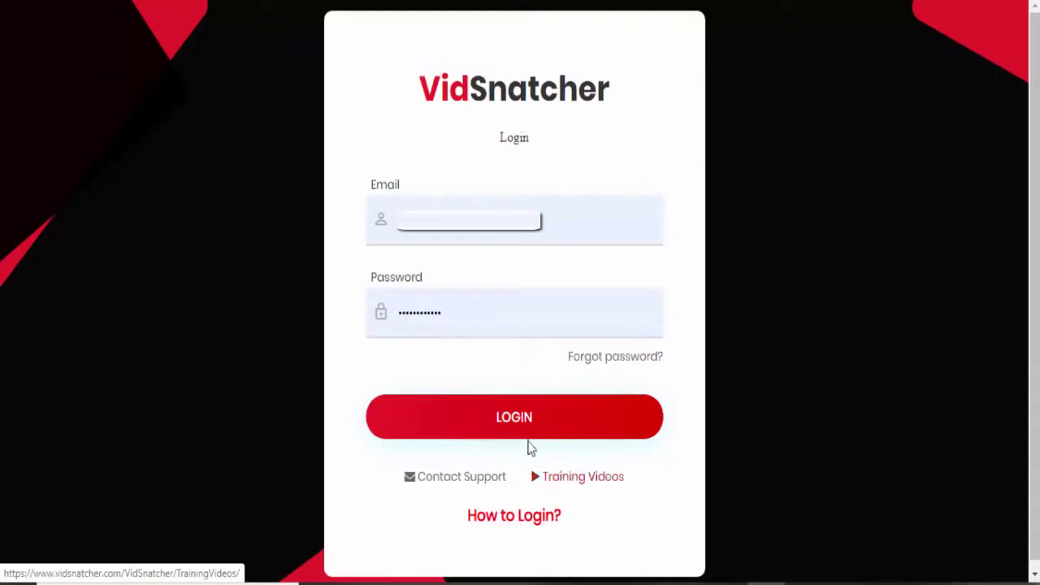
Step: Log in with the saved credentials and choose the 16:9 Standard Video canvas
click(514, 417)
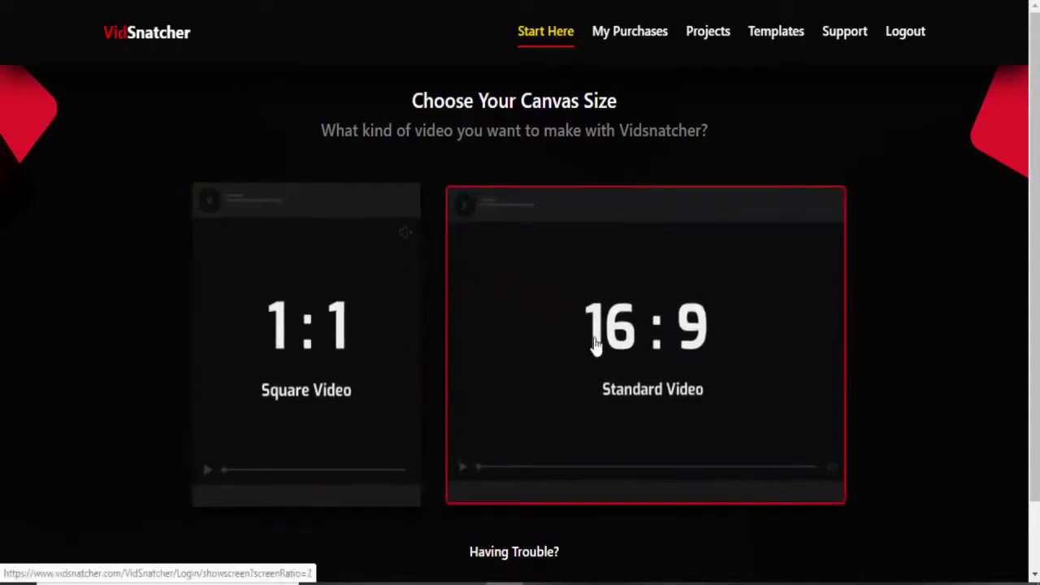
click(596, 345)
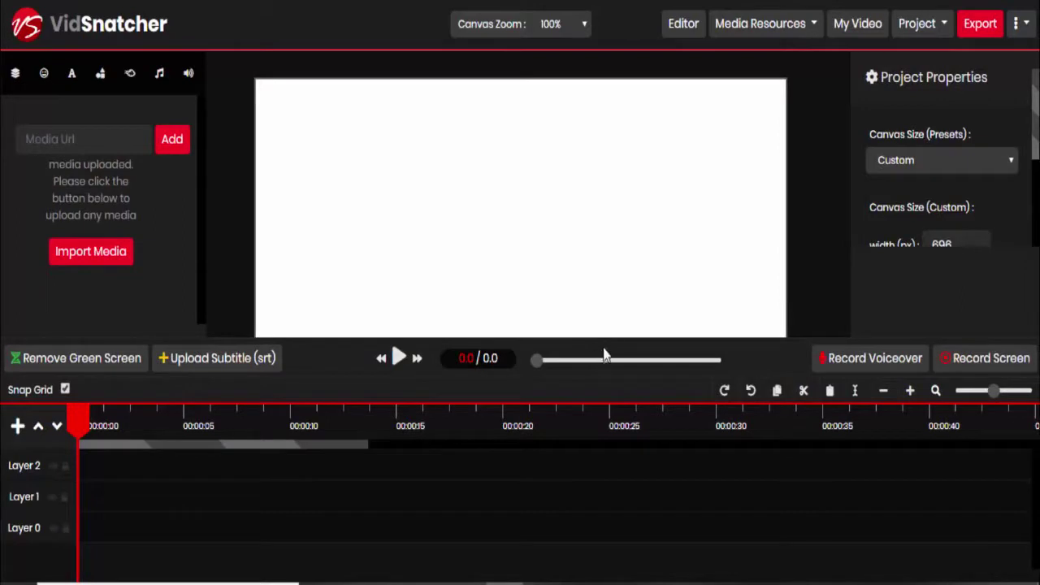
Step: Examine the canvas size presets, custom dimensions and canvas color in the project properties
click(1012, 162)
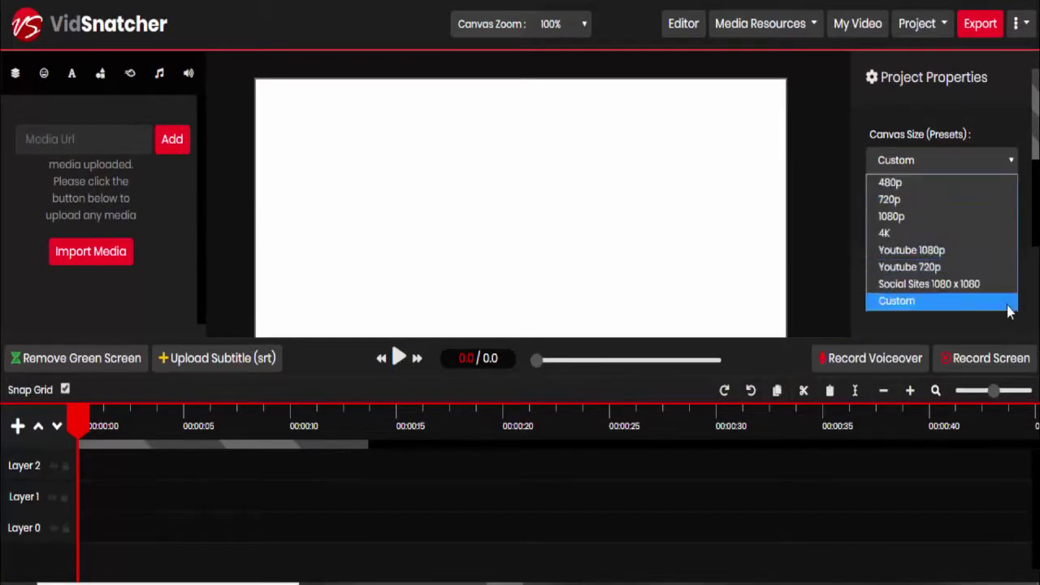
click(1006, 164)
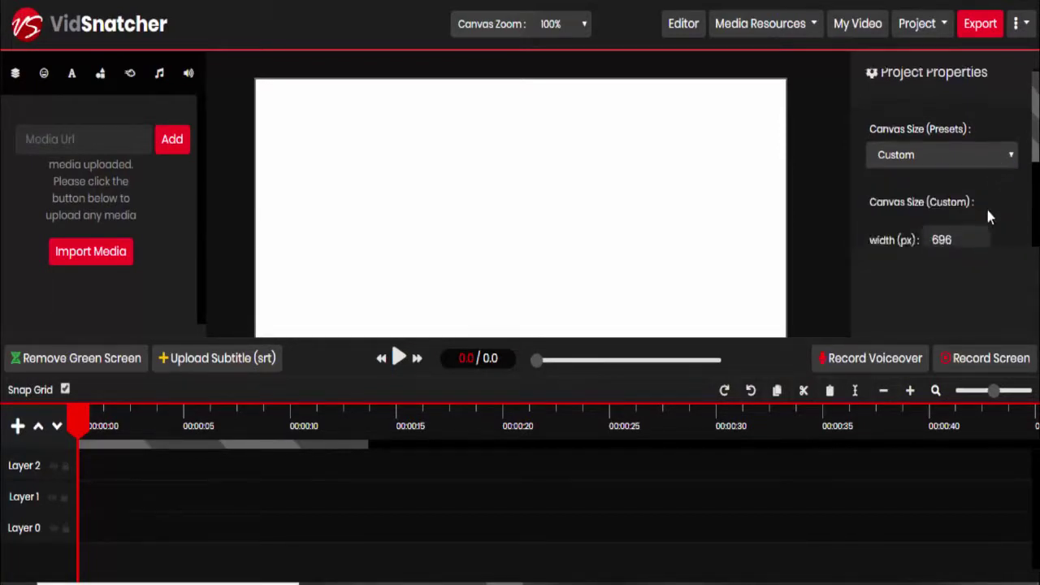
scroll(985, 212, down, 1)
scroll(943, 162, down, 1)
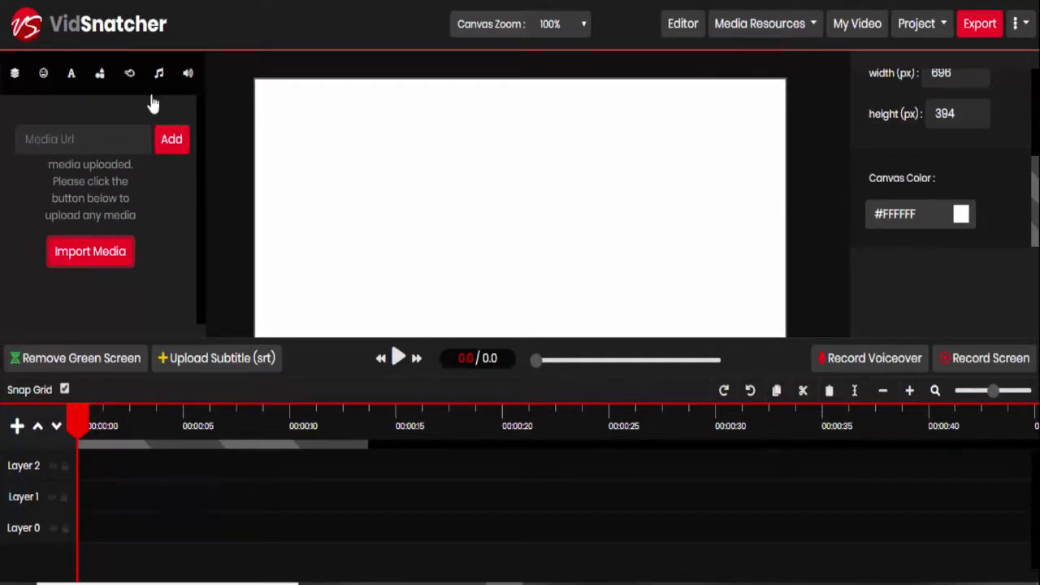
Step: Import screen1 from the VS-DEMO folder and place the clip at the start of Layer 1
click(90, 252)
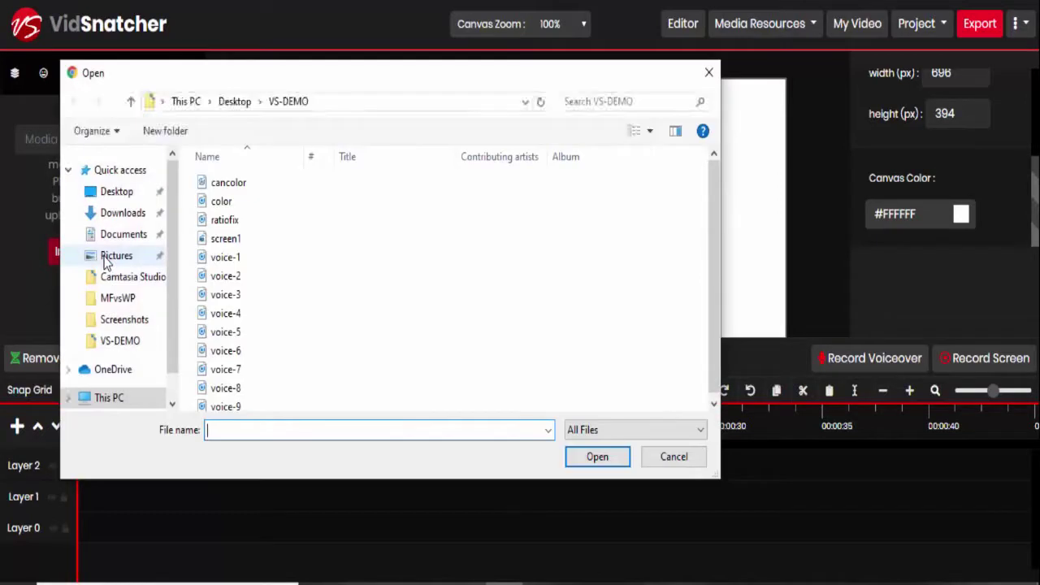
click(232, 239)
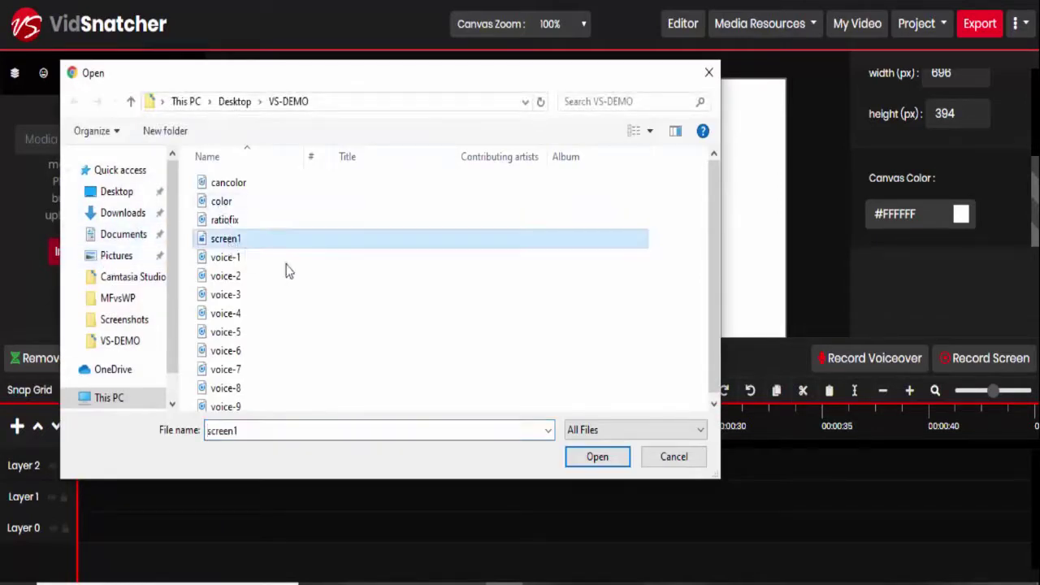
click(569, 458)
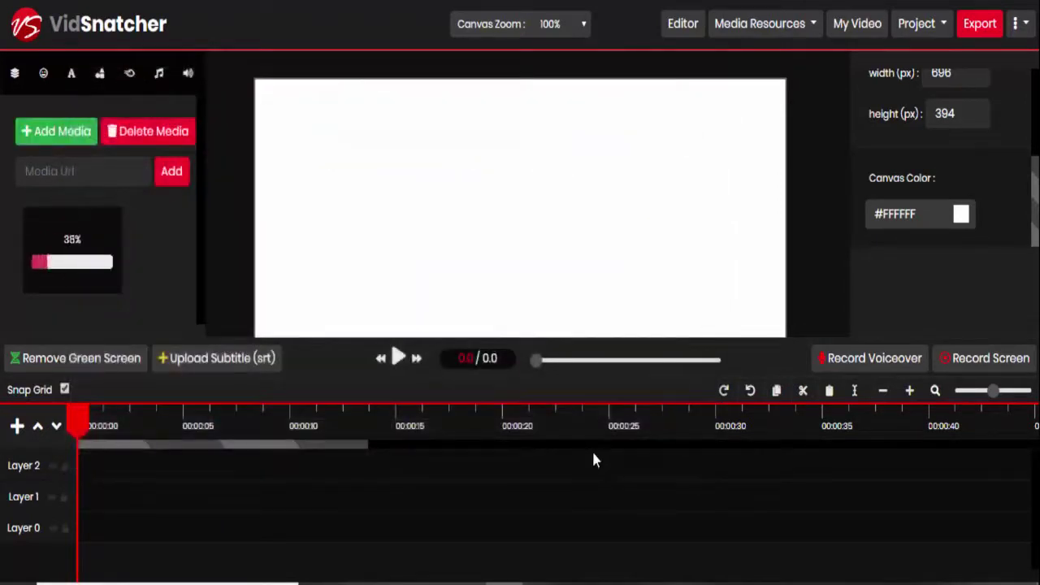
mouse_move(105, 239)
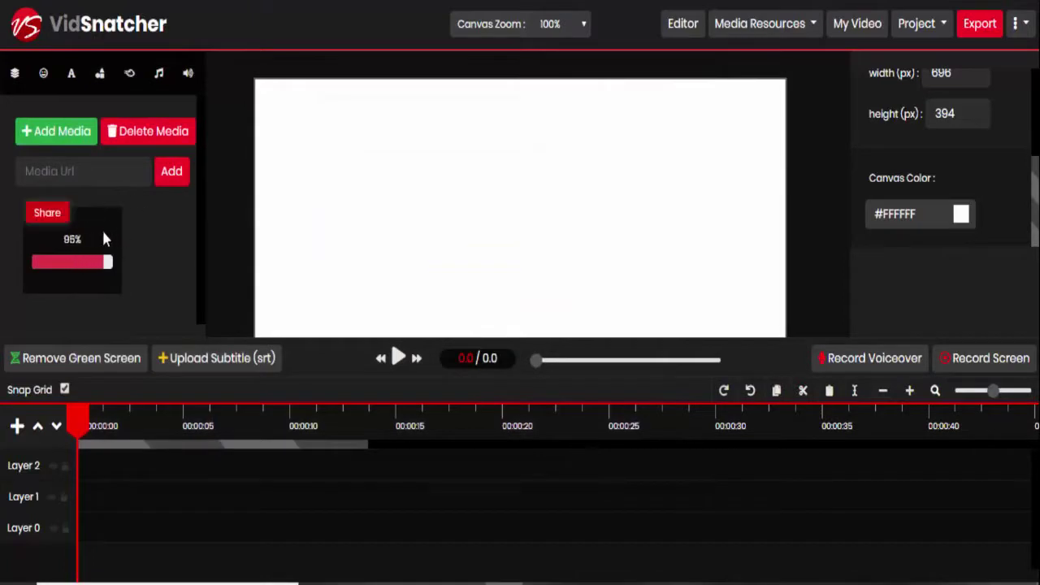
click(93, 235)
drag(95, 235, 127, 494)
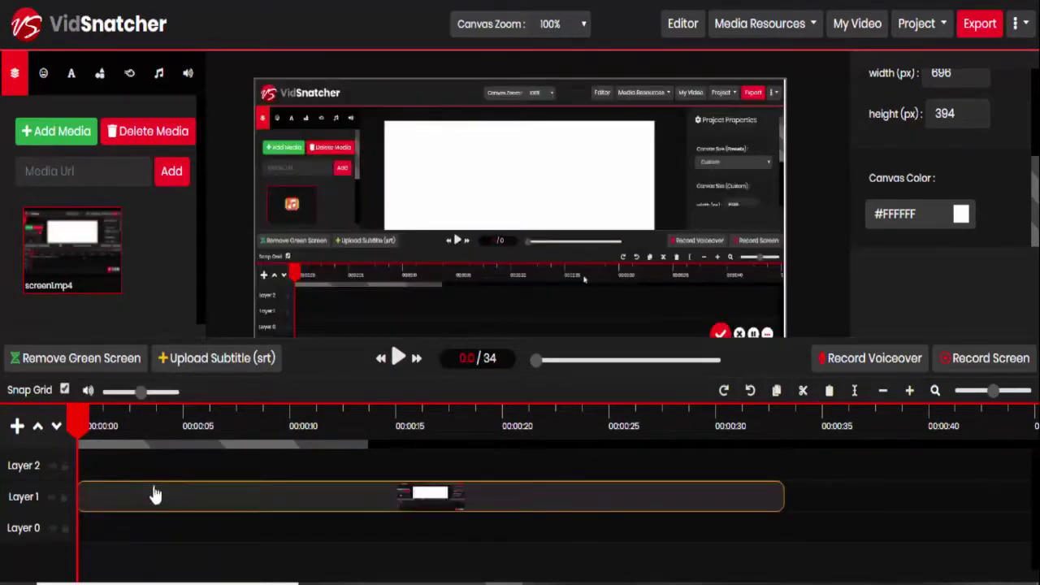
Step: Import mac book image from the VS-DEMO folder and place it at the start of Layer 2
click(69, 148)
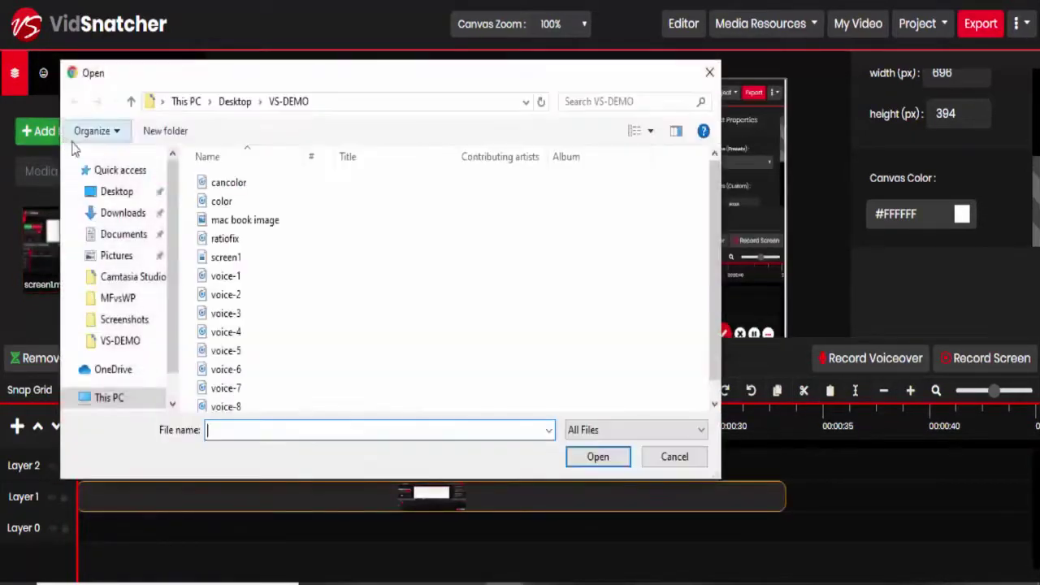
click(232, 222)
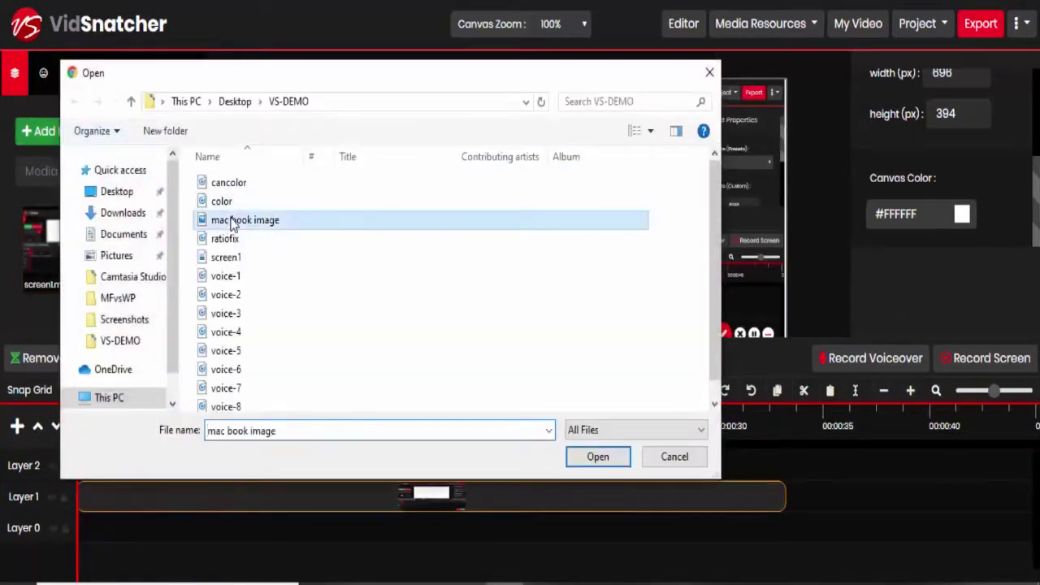
click(593, 459)
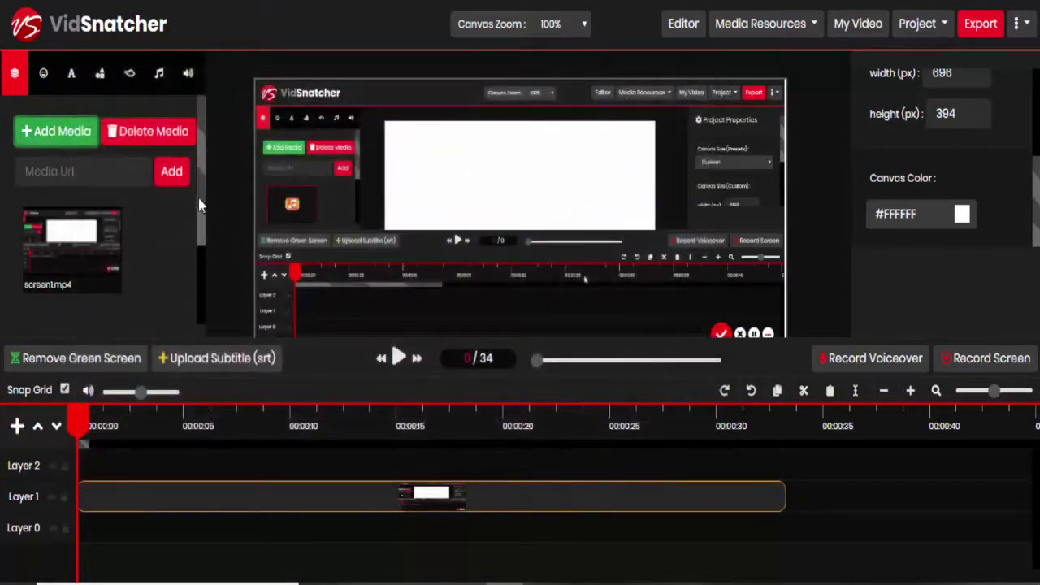
drag(202, 205, 200, 269)
drag(116, 284, 157, 494)
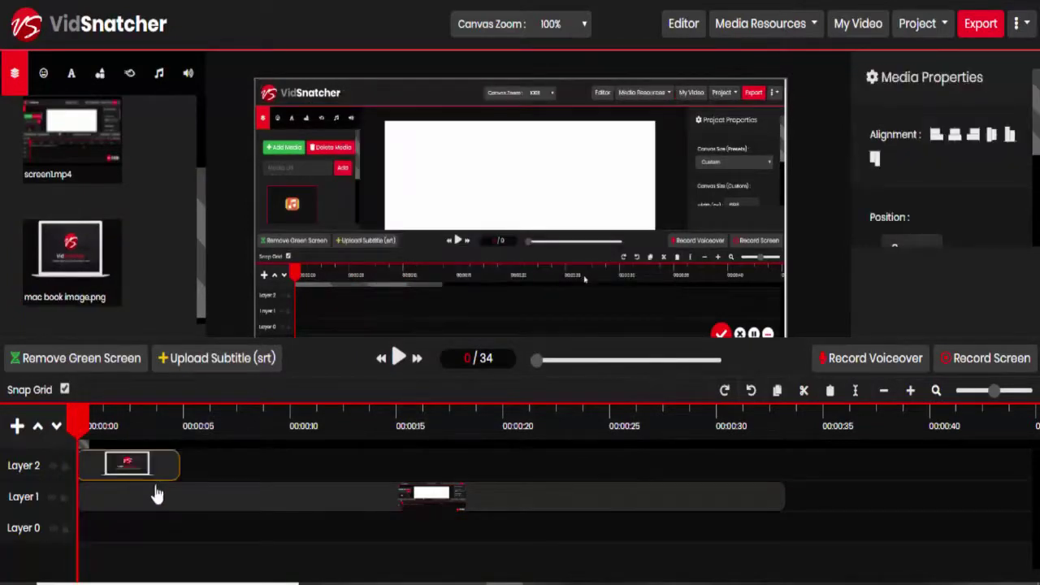
Step: Shift the Layer 1 video clip to about 2 seconds and trim its start to roughly where the laptop image ends
drag(216, 508, 254, 507)
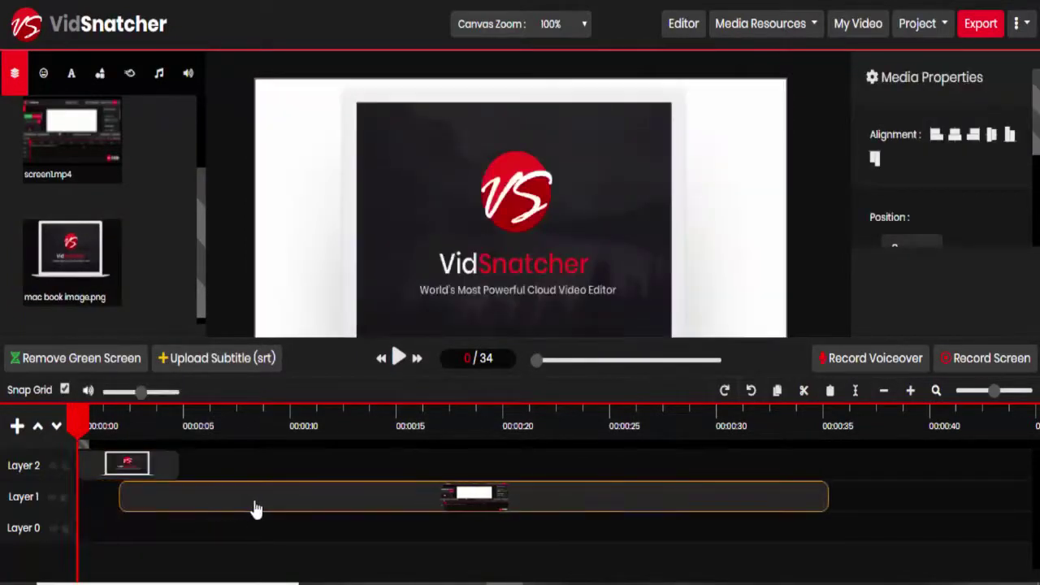
drag(118, 493, 171, 497)
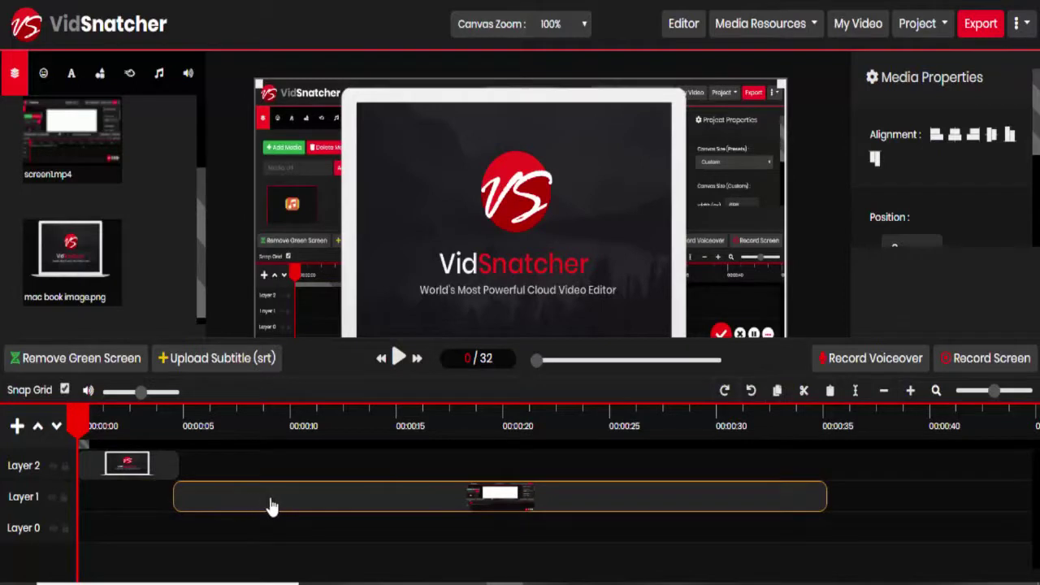
Step: Split the video clip at about 19 seconds and move its second part up to Layer 2
click(487, 437)
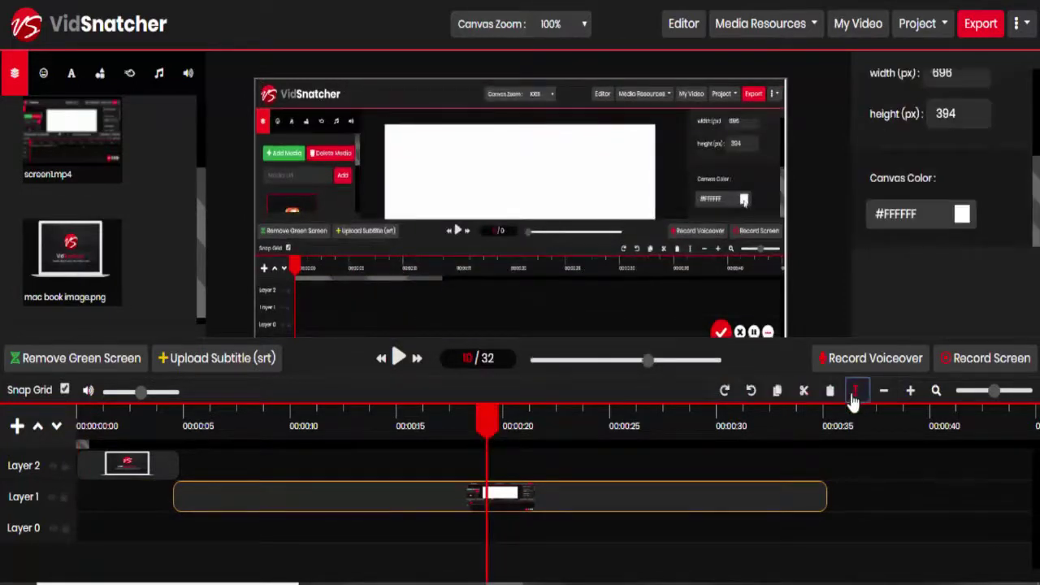
click(855, 390)
drag(593, 498, 591, 476)
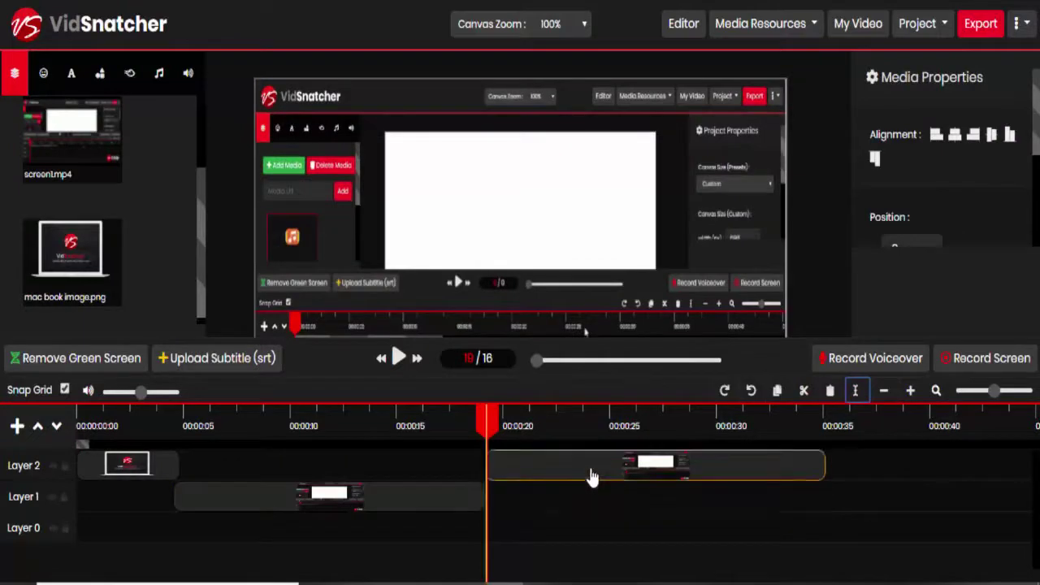
Step: Move the second part of the split video clip back down to Layer 1, directly after the first part
click(444, 505)
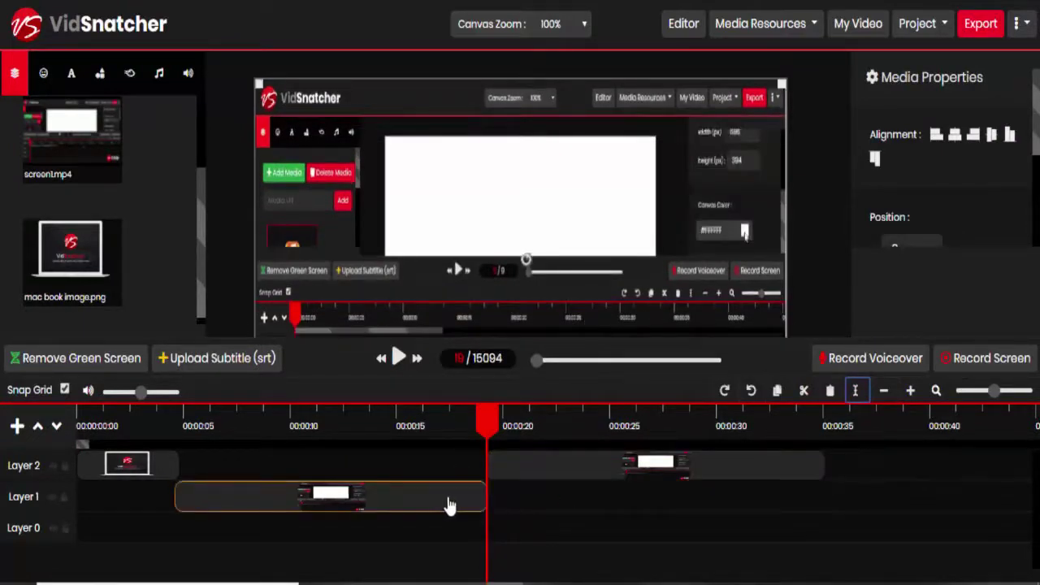
click(512, 477)
drag(512, 478, 511, 495)
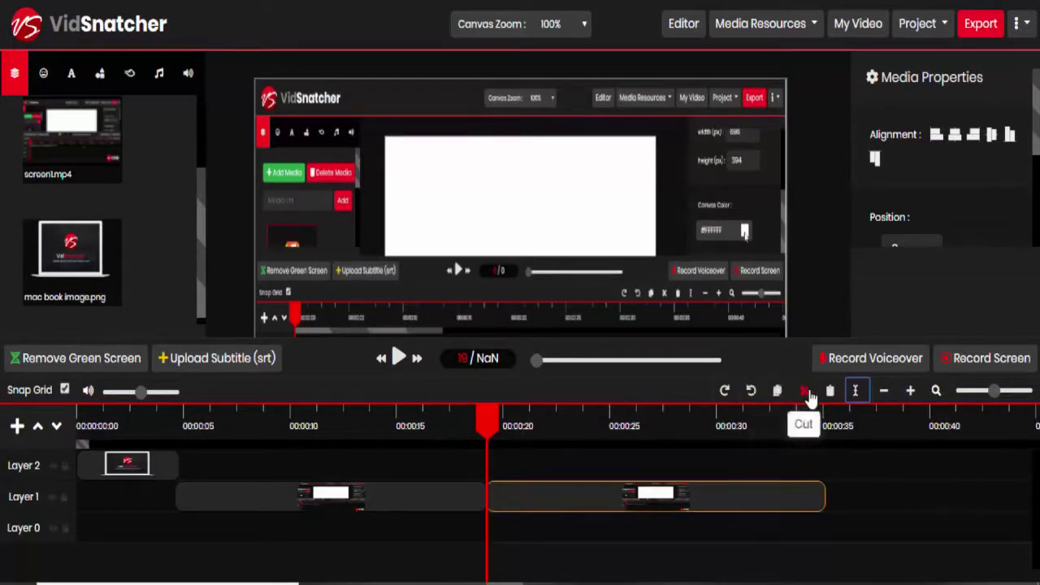
Step: Try undo and redo on the second clip part's move, ending with the move to Layer 1 undone
click(749, 391)
click(727, 393)
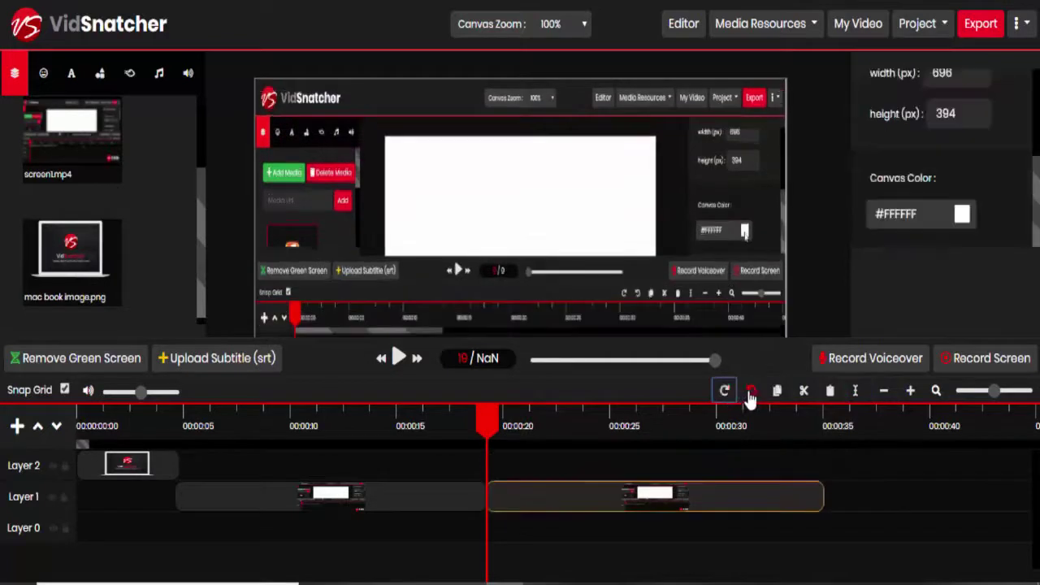
click(749, 393)
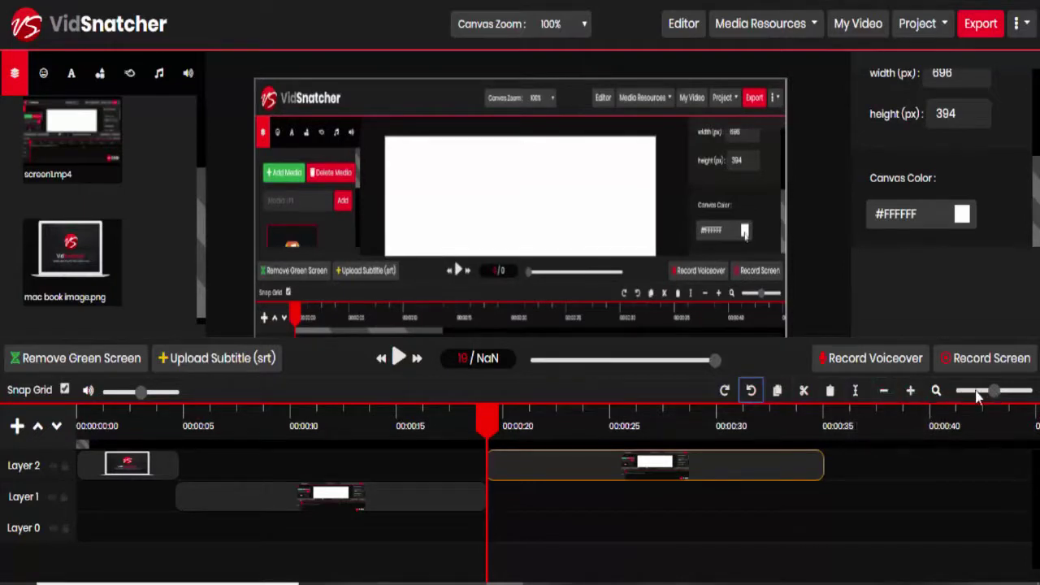
Step: Add two more layers, Layer 3 and Layer 4, to the timeline
click(17, 426)
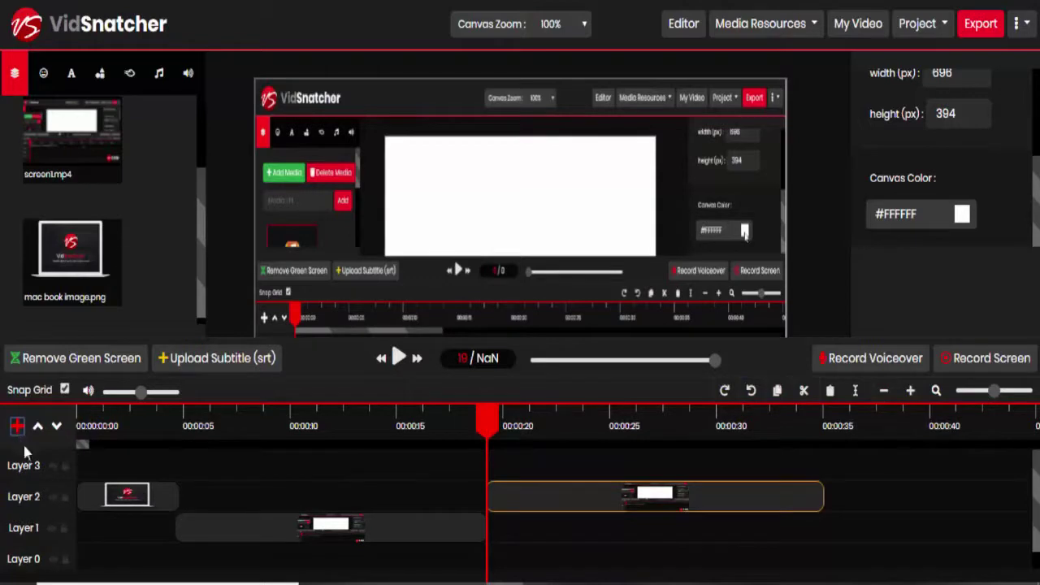
click(18, 428)
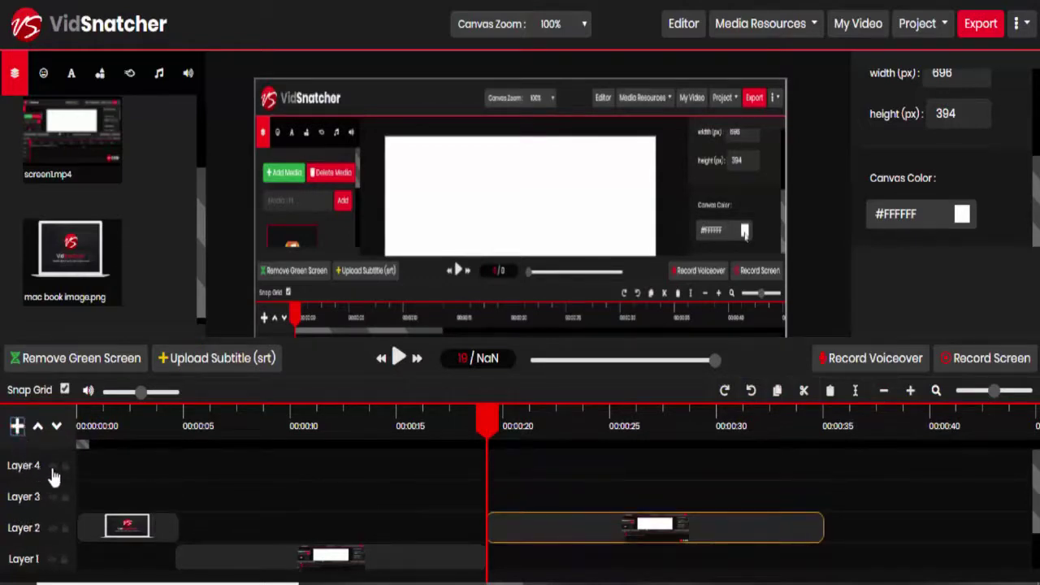
Step: Hide Layer 2, preview the canvas at different times, and show the layer again
click(51, 529)
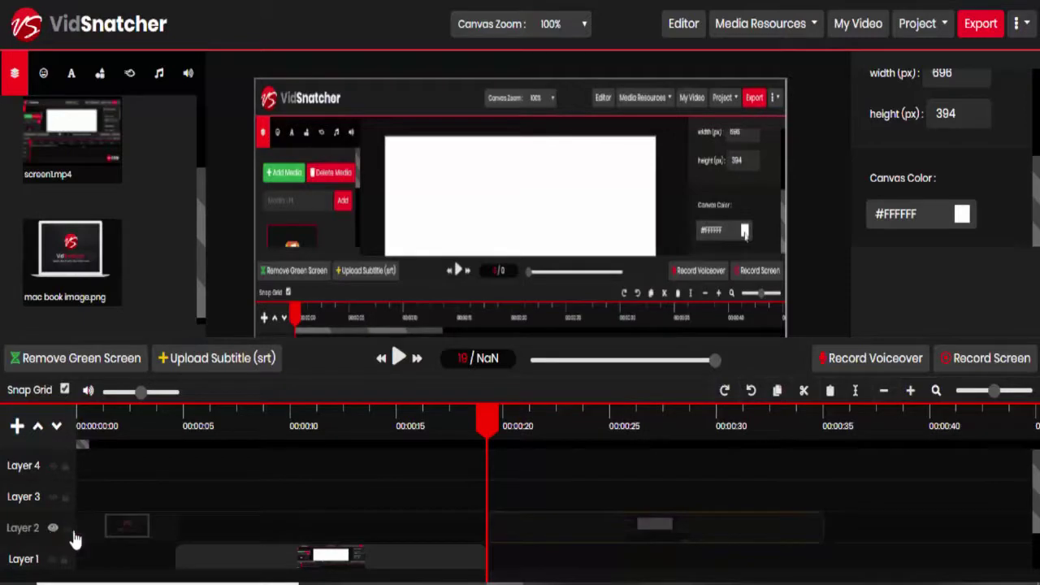
click(514, 430)
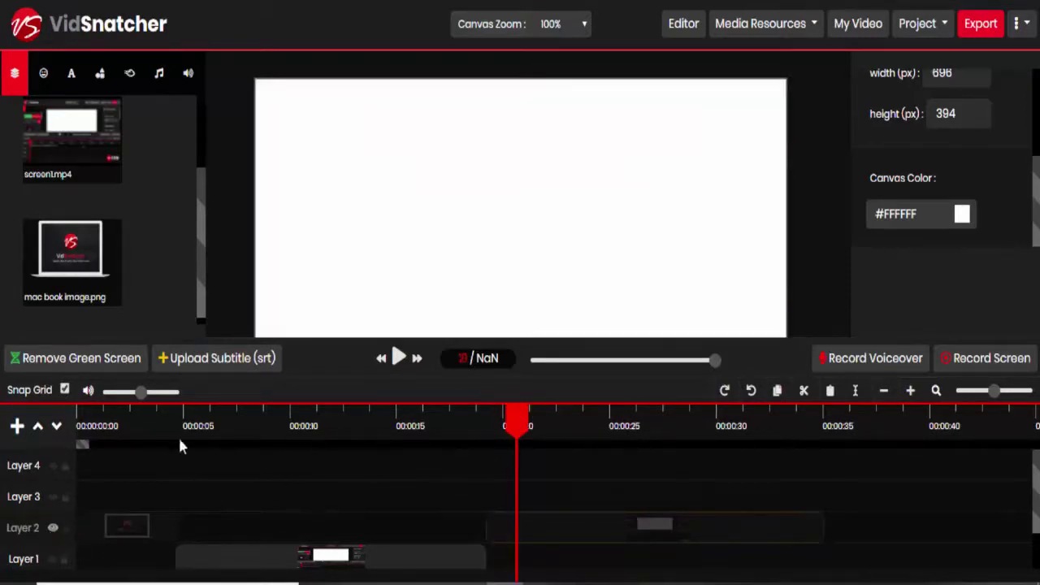
click(111, 432)
click(51, 530)
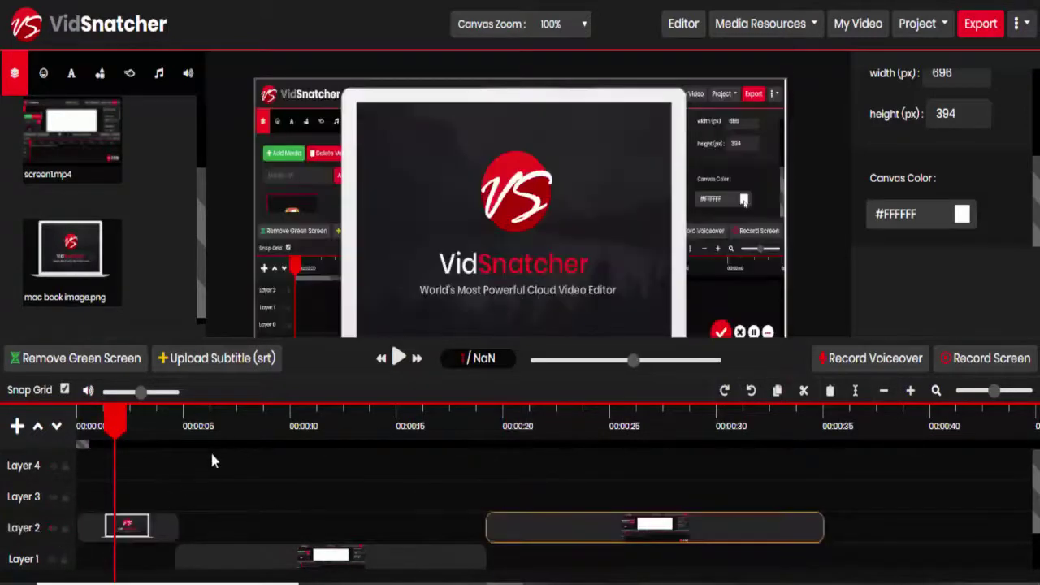
click(224, 428)
click(103, 436)
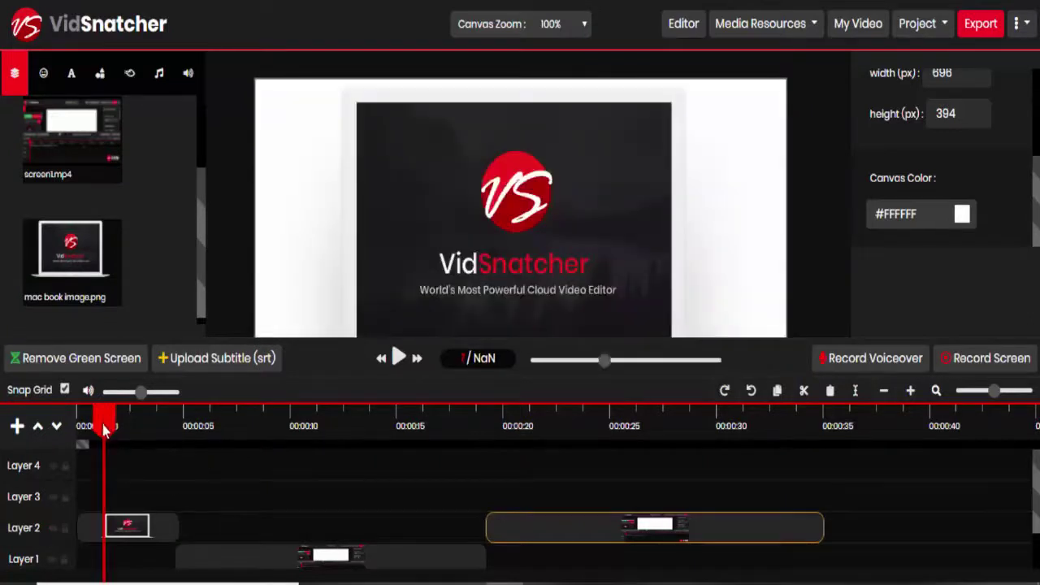
Step: Lock Layer 2 and try to move its laptop image clip along the timeline
click(65, 529)
click(137, 528)
drag(145, 531, 187, 530)
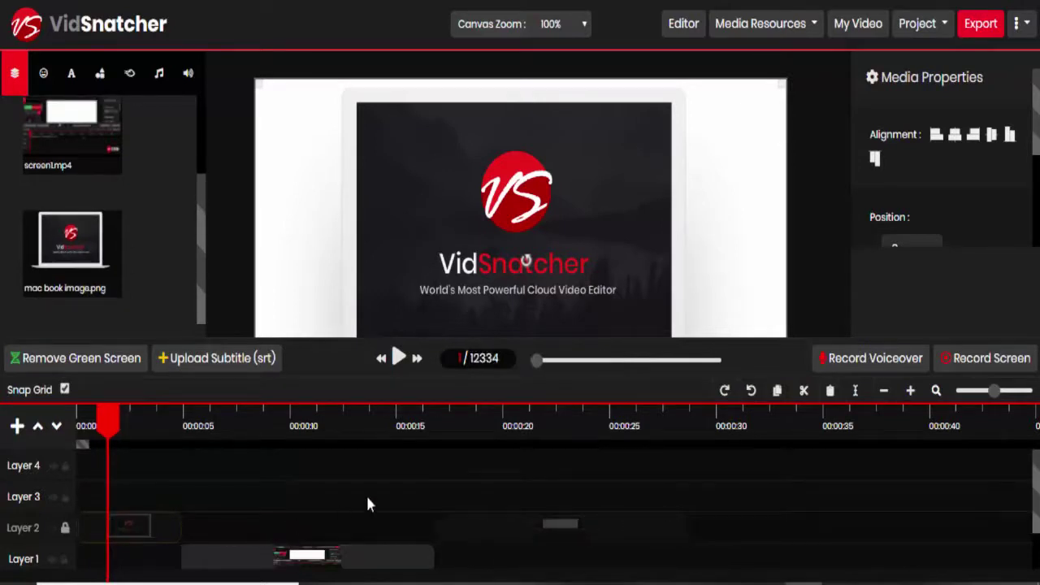
Step: Start a new empty project
click(915, 24)
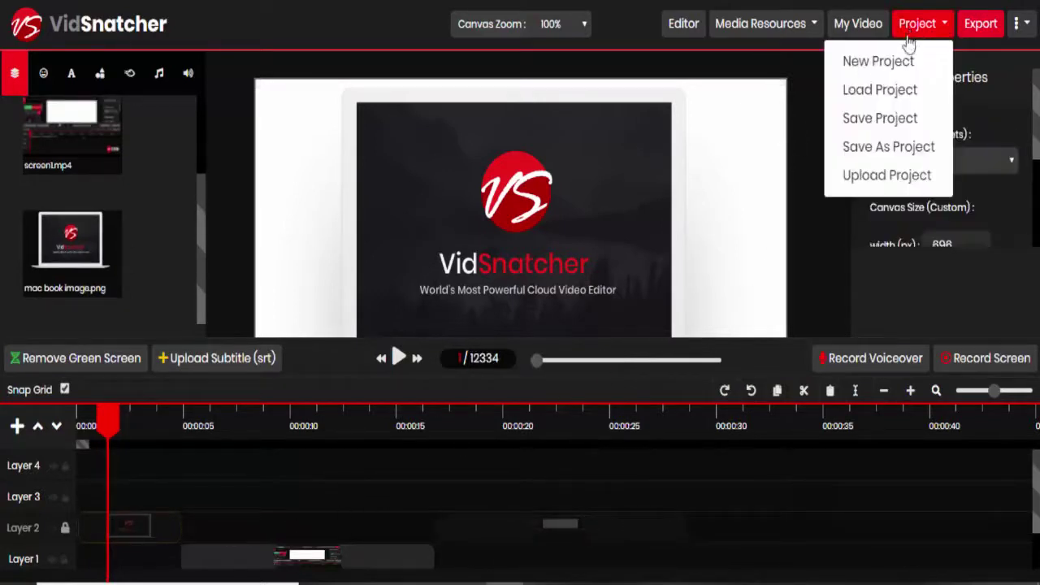
click(887, 72)
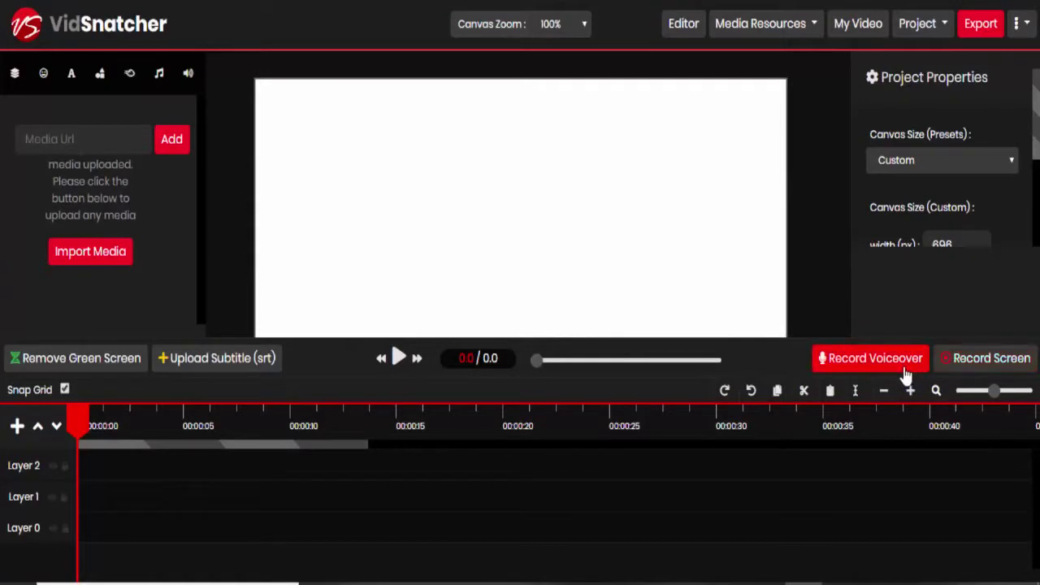
Step: Start a screen recording with the microphone enabled, sharing the Training Area Chrome tab
click(969, 371)
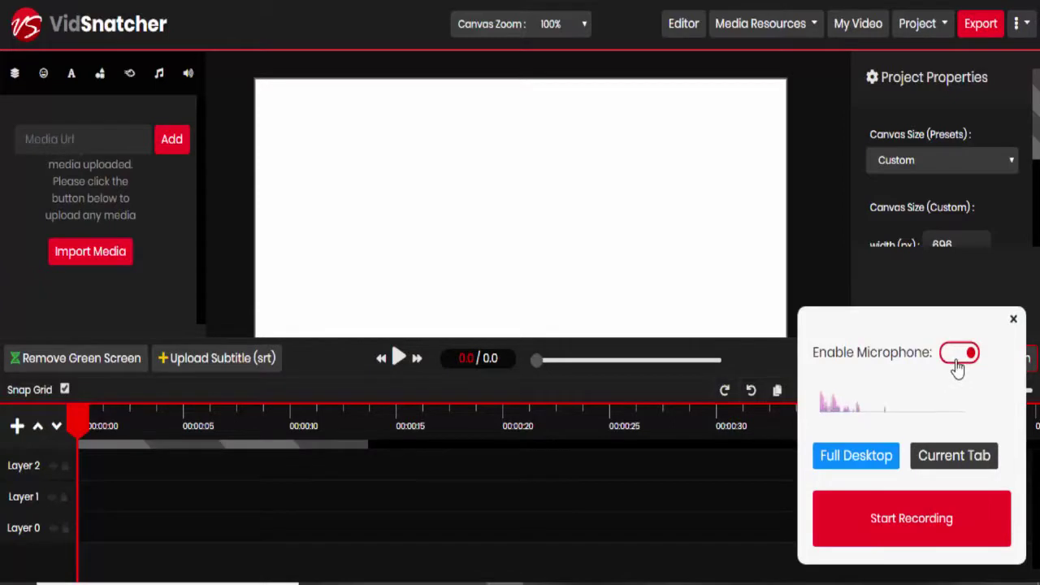
click(958, 361)
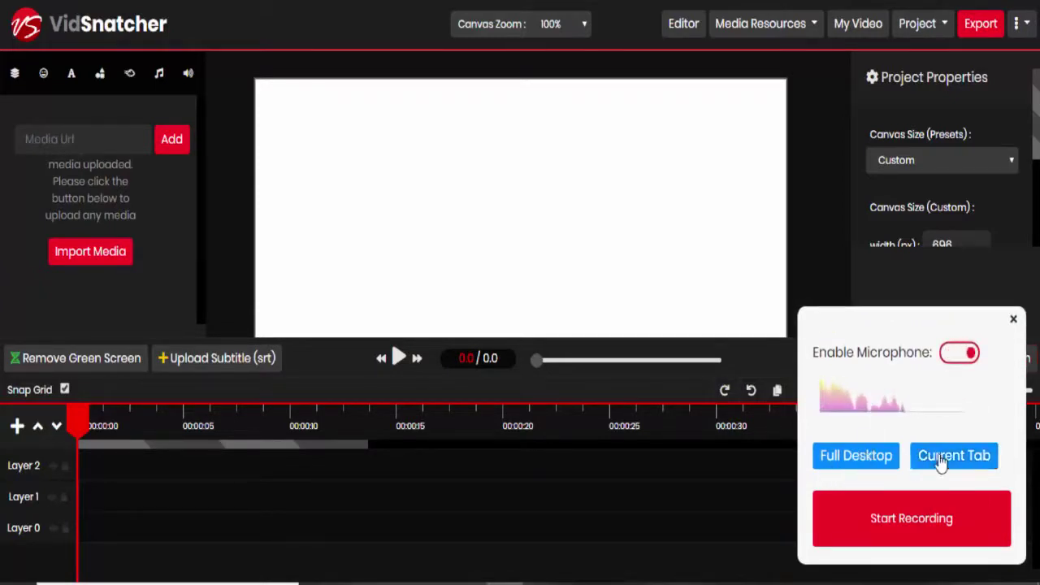
click(934, 525)
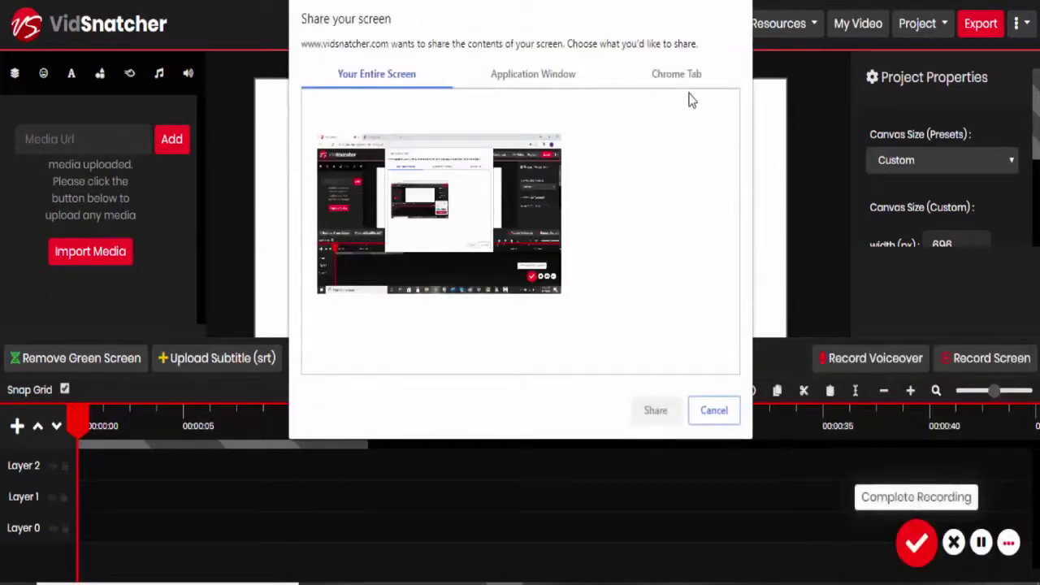
click(680, 77)
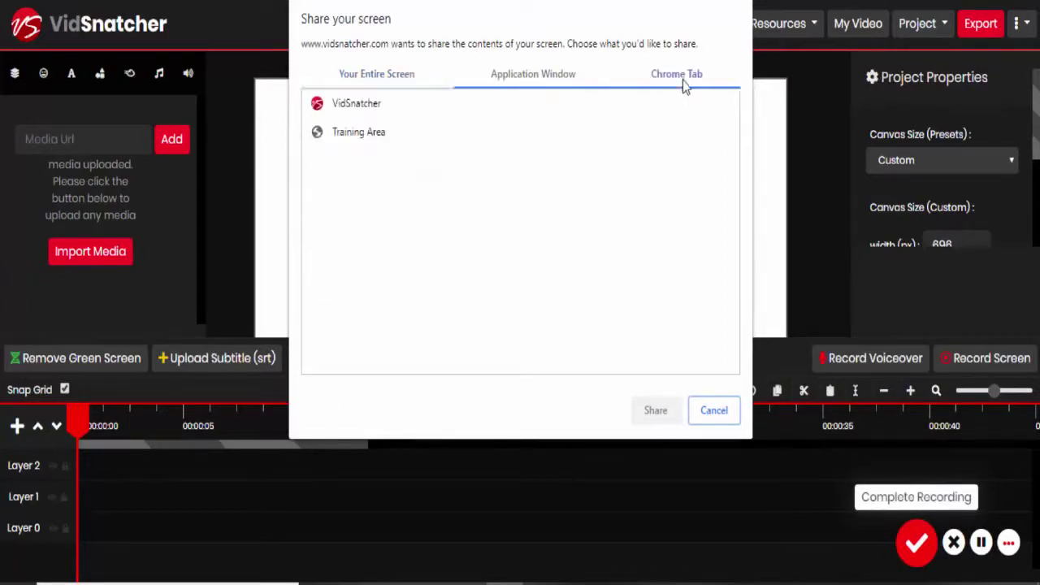
click(380, 139)
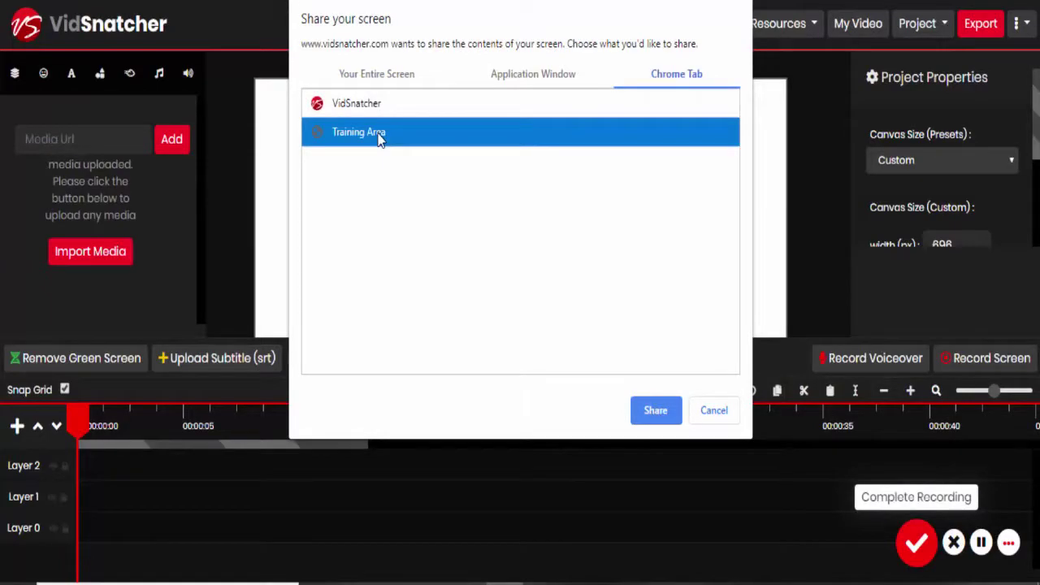
click(653, 411)
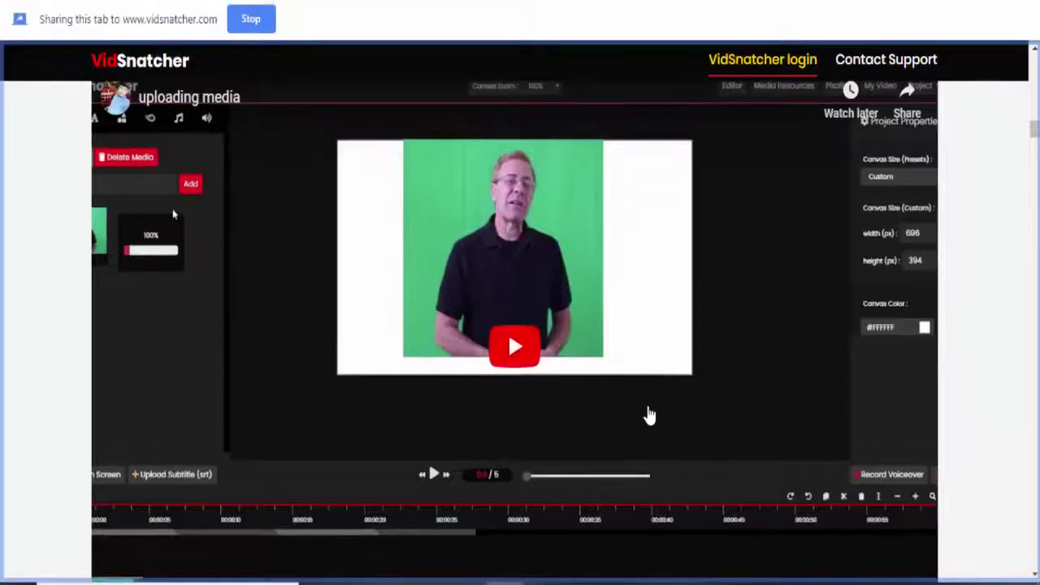
Step: Record a scroll up through the training page, play the How to Login video briefly, pause it, and stop sharing the tab
scroll(725, 308, up, 1)
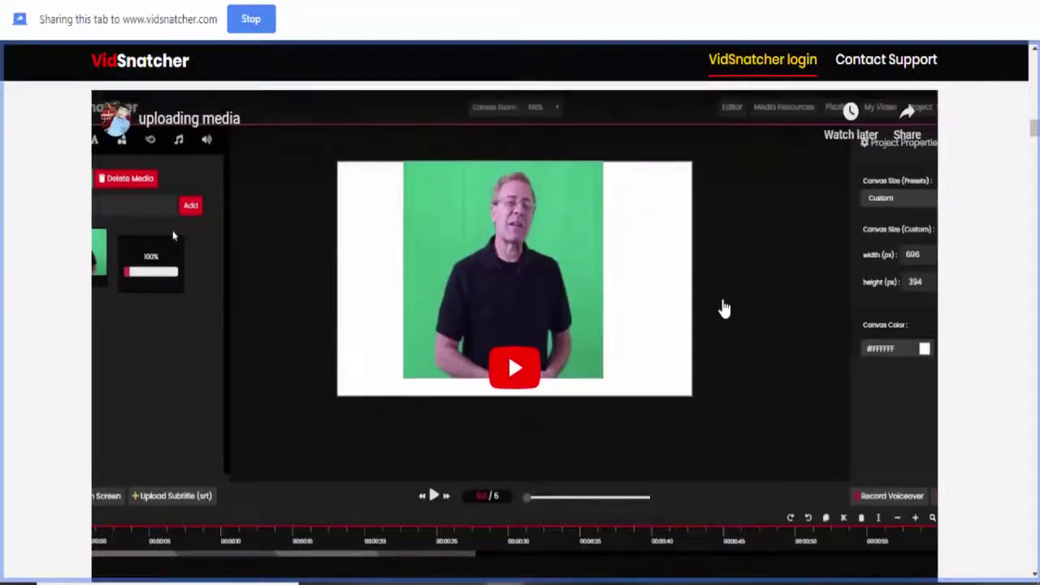
scroll(724, 309, up, 10)
scroll(717, 306, up, 8)
scroll(716, 306, down, 5)
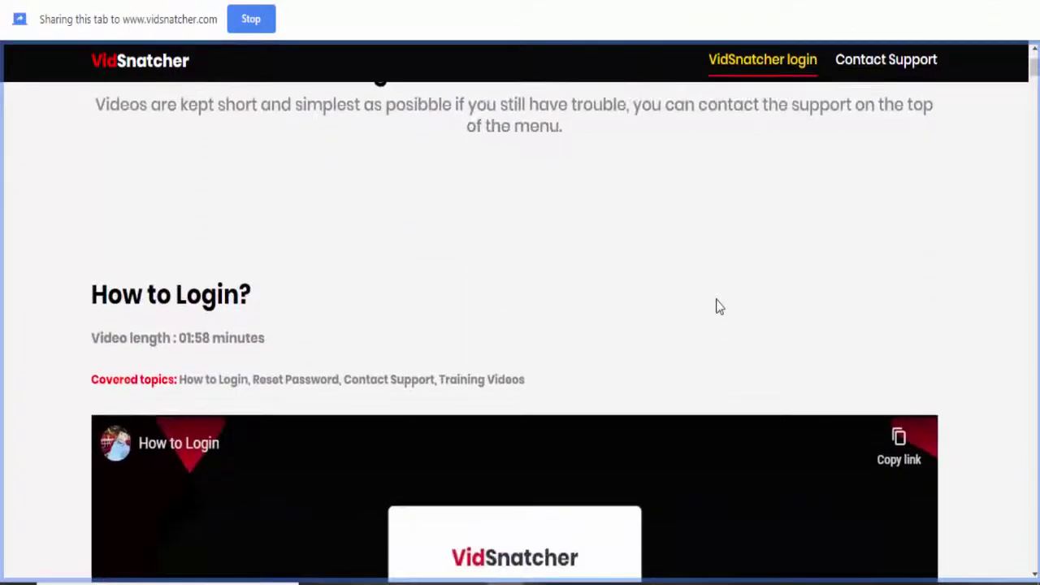
click(531, 390)
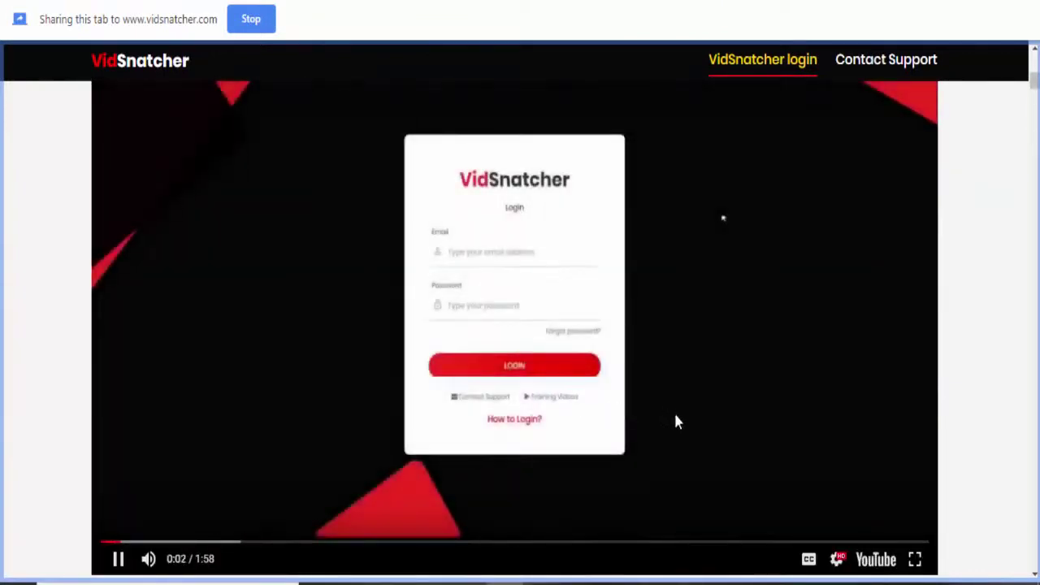
click(116, 560)
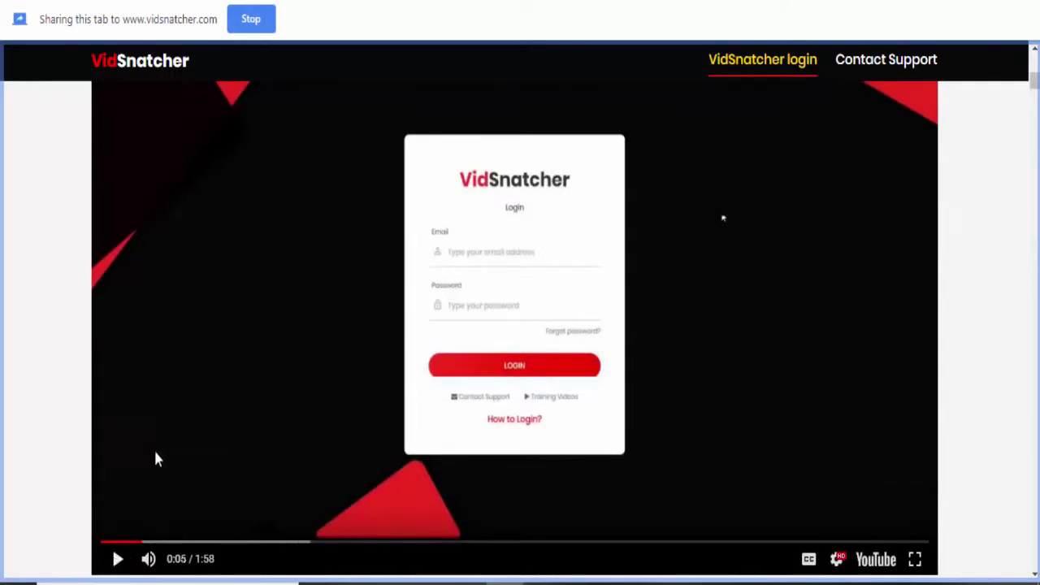
click(250, 27)
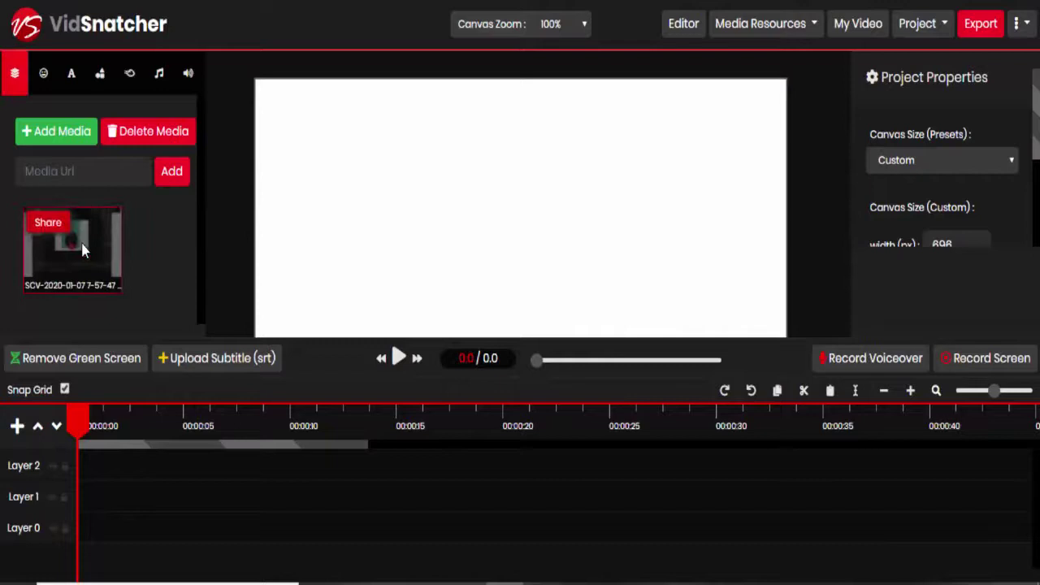
Step: Place the new screen recording at the start of Layer 1 and record a voiceover while it plays
drag(82, 249, 96, 503)
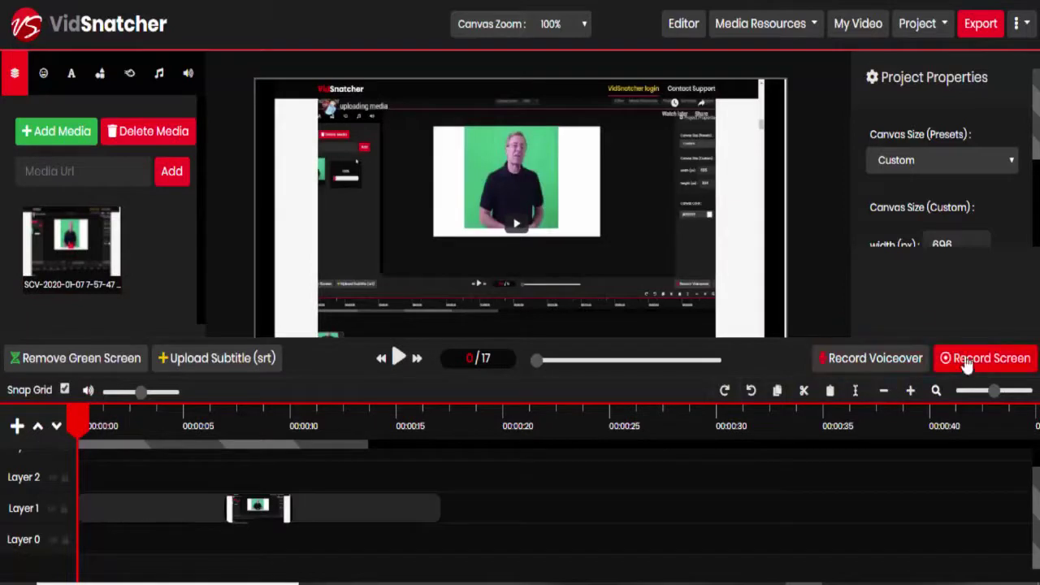
click(871, 359)
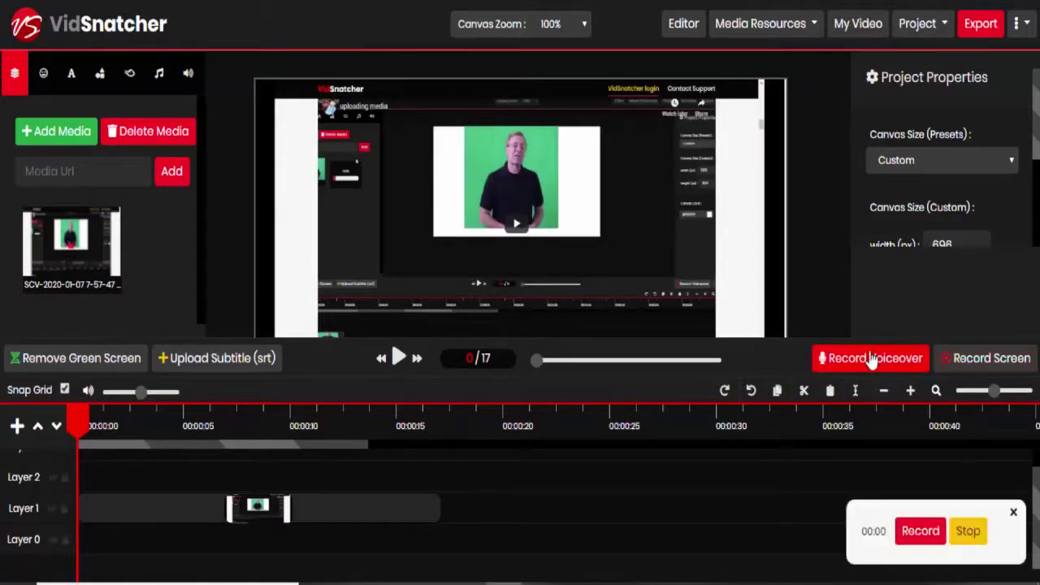
click(918, 532)
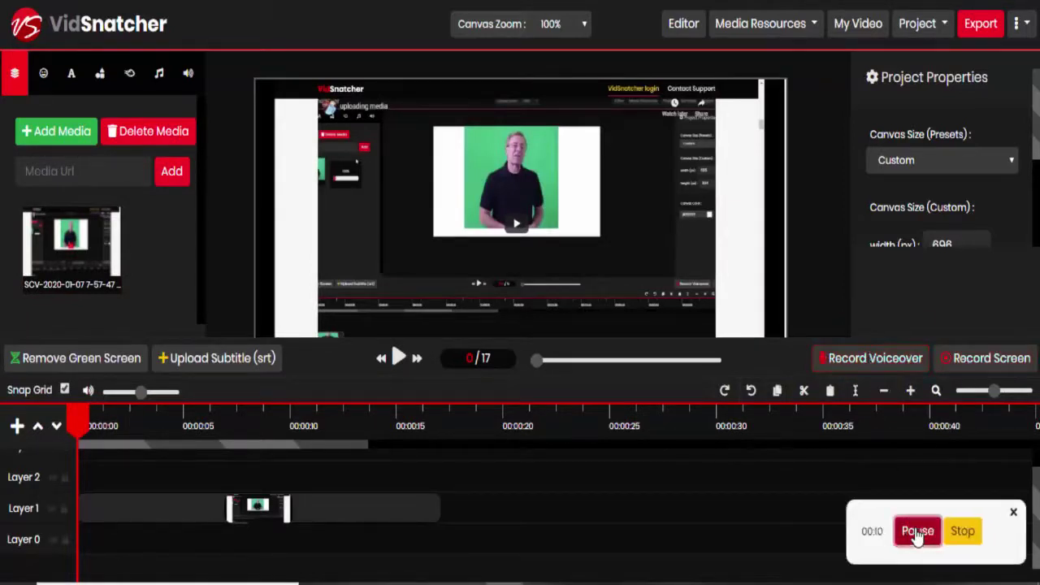
click(398, 361)
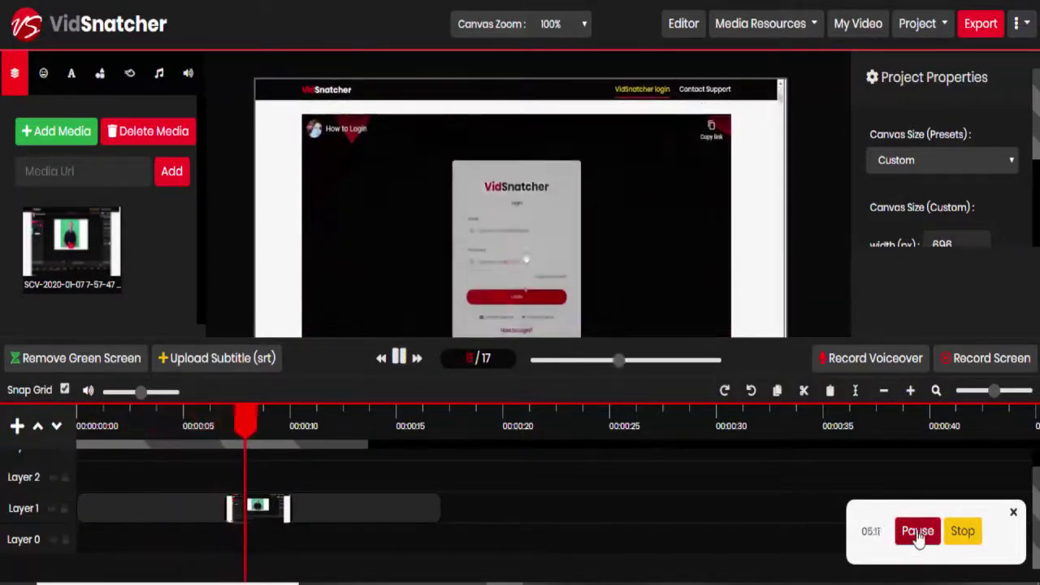
click(962, 531)
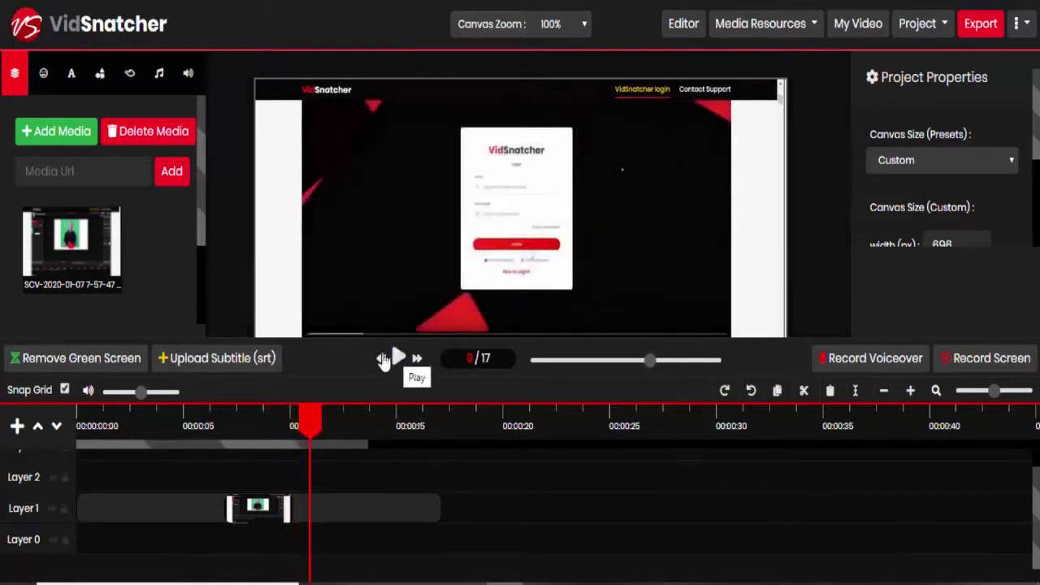
Step: Add the recorded voiceover from the media library to the start of Layer 2
drag(201, 223, 195, 313)
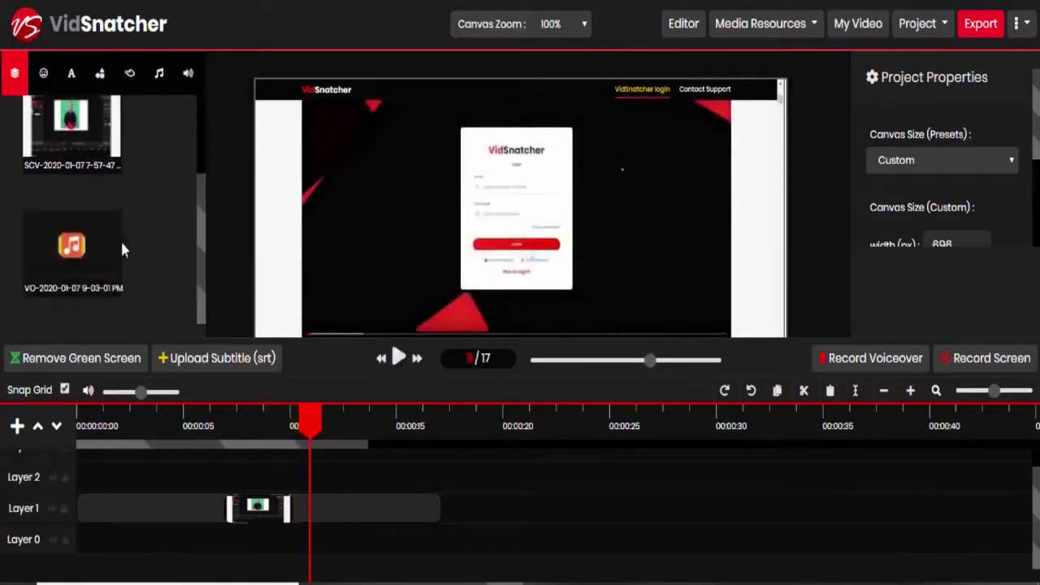
drag(94, 248, 93, 482)
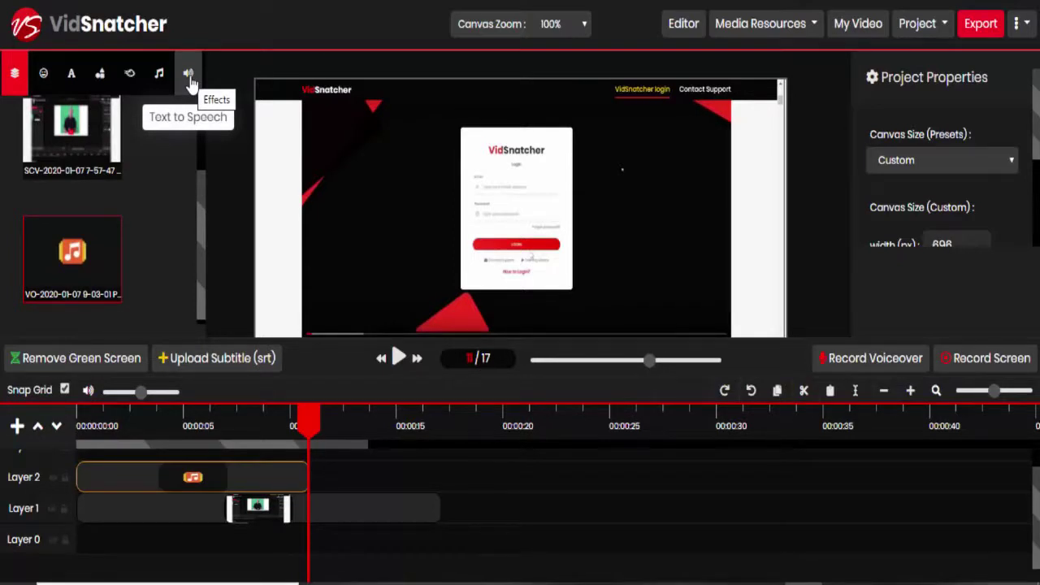
Step: Enter the text-to-speech text "VidSnatcher is a wonderful tool to use for my video editing needs."
click(188, 75)
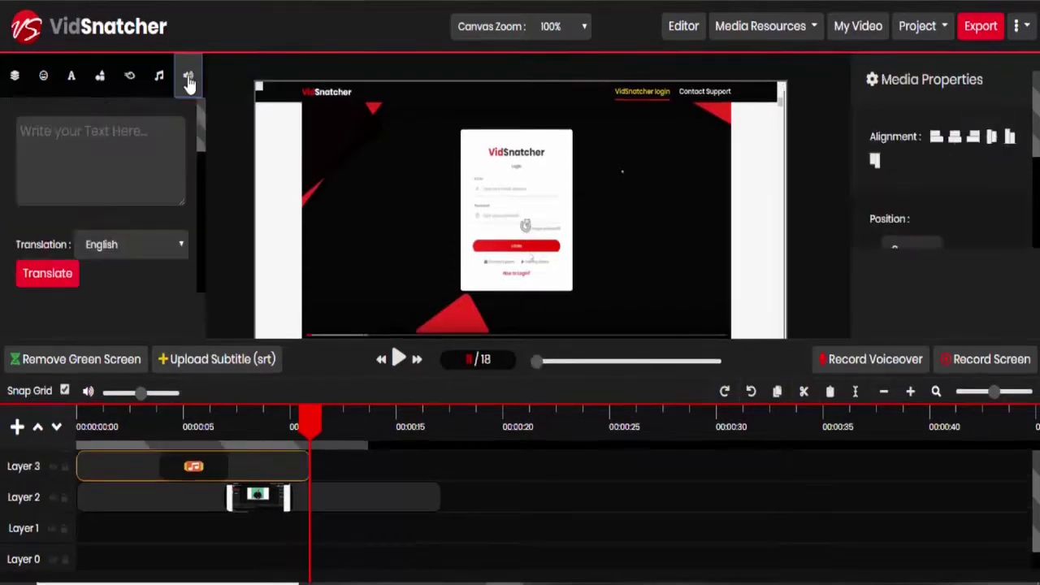
click(137, 125)
text(VidSnatcher is a wonderf)
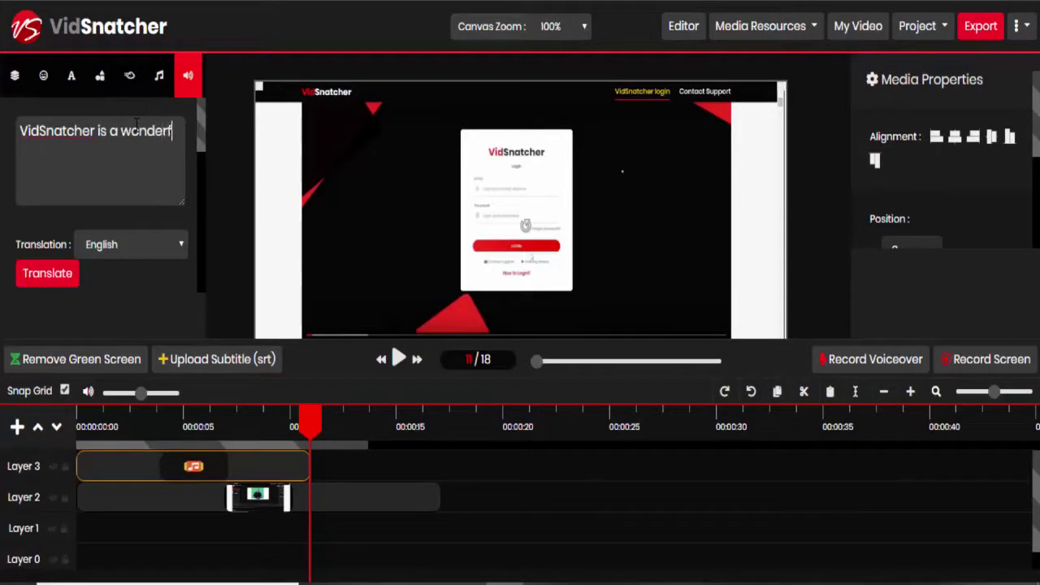
text(ul tool to use for my video editing needs.)
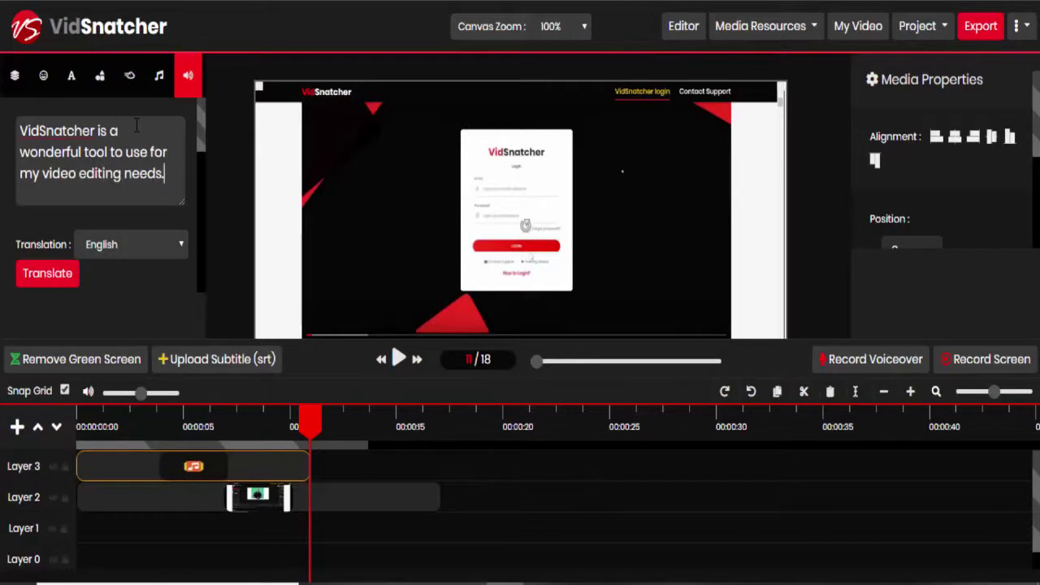
Step: Translate the text-to-speech sentence into Japanese
click(124, 247)
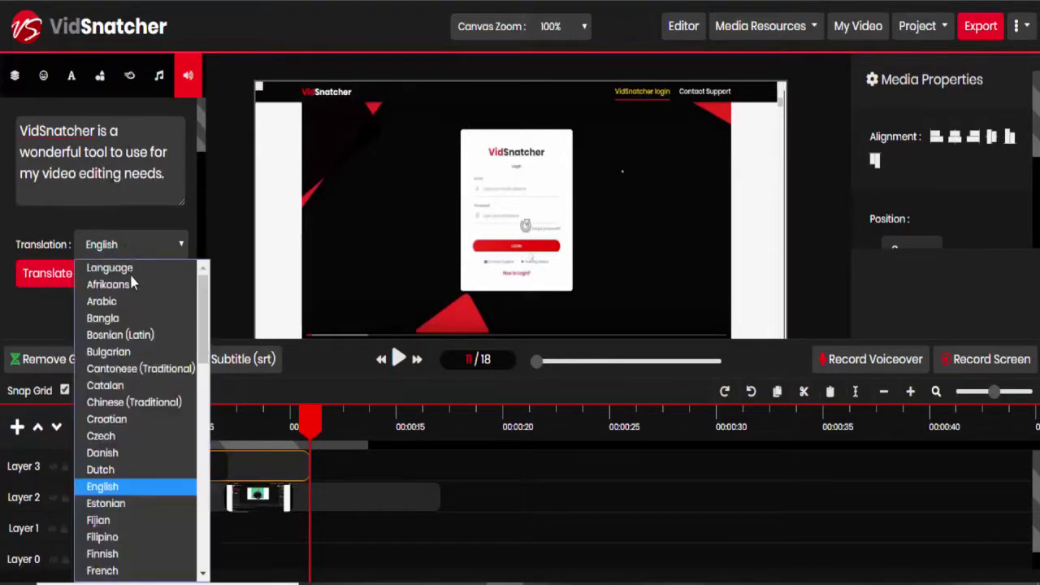
scroll(130, 281, down, 10)
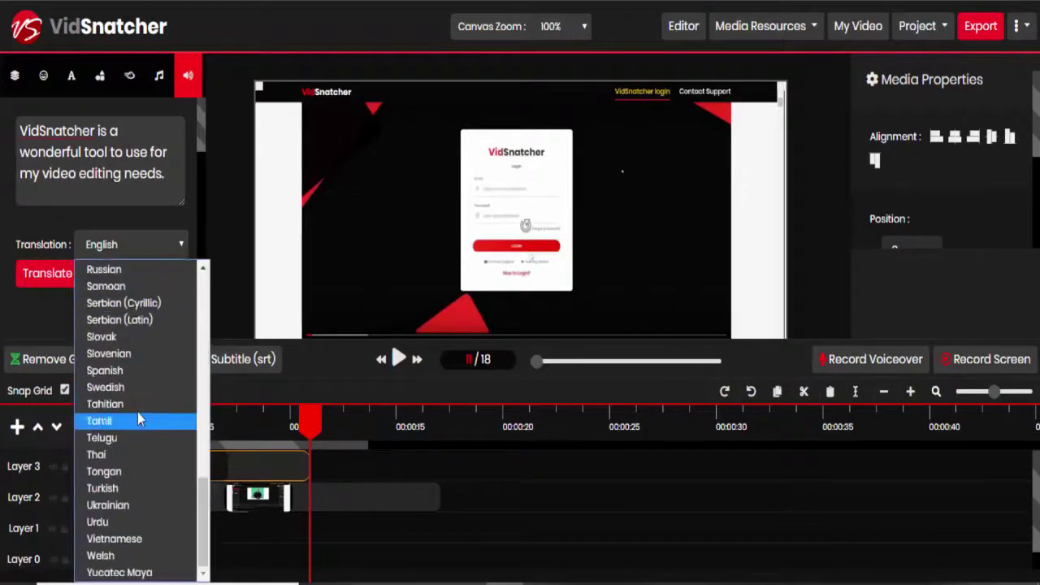
scroll(138, 410, up, 10)
key(j)
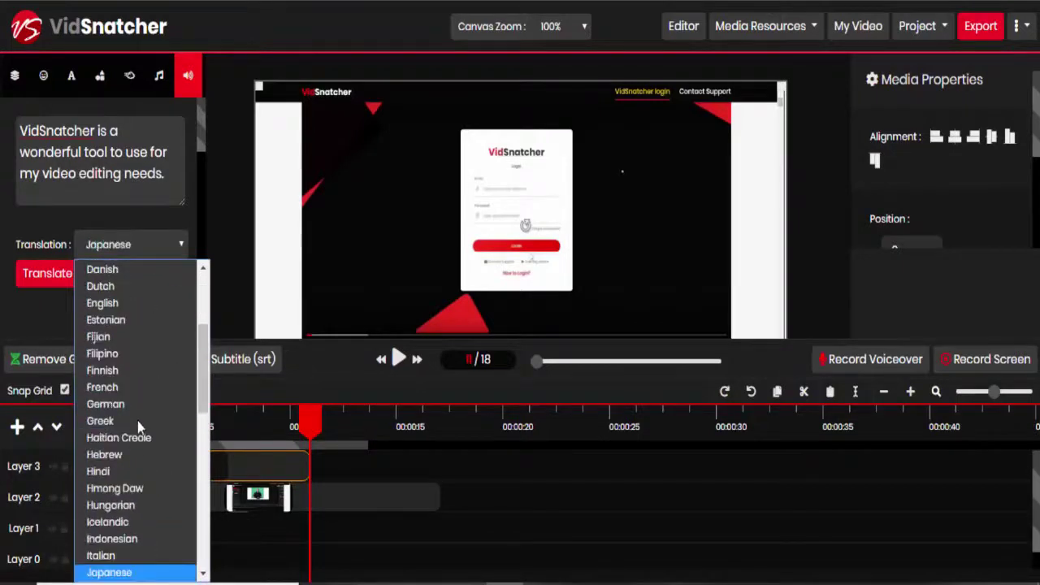
scroll(135, 430, down, 4)
click(132, 400)
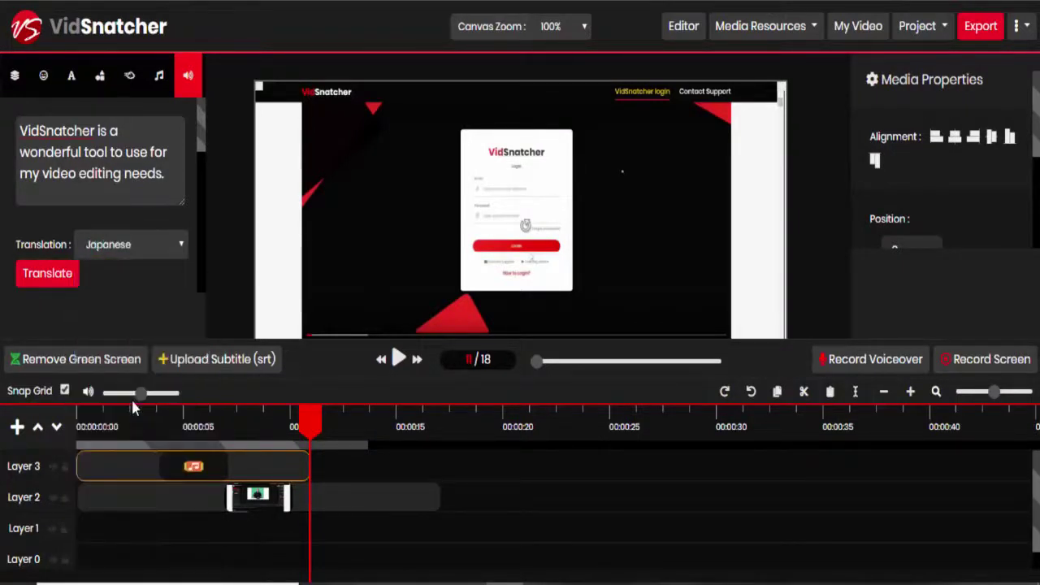
click(48, 273)
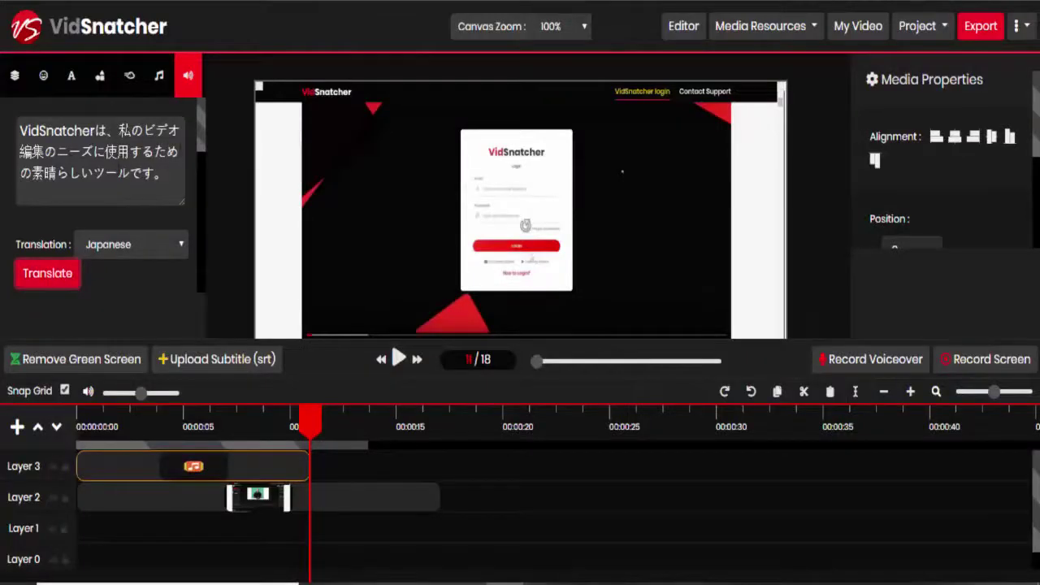
Step: Set the text-to-speech voice type to Standard and its language to Japanese
drag(199, 130, 201, 160)
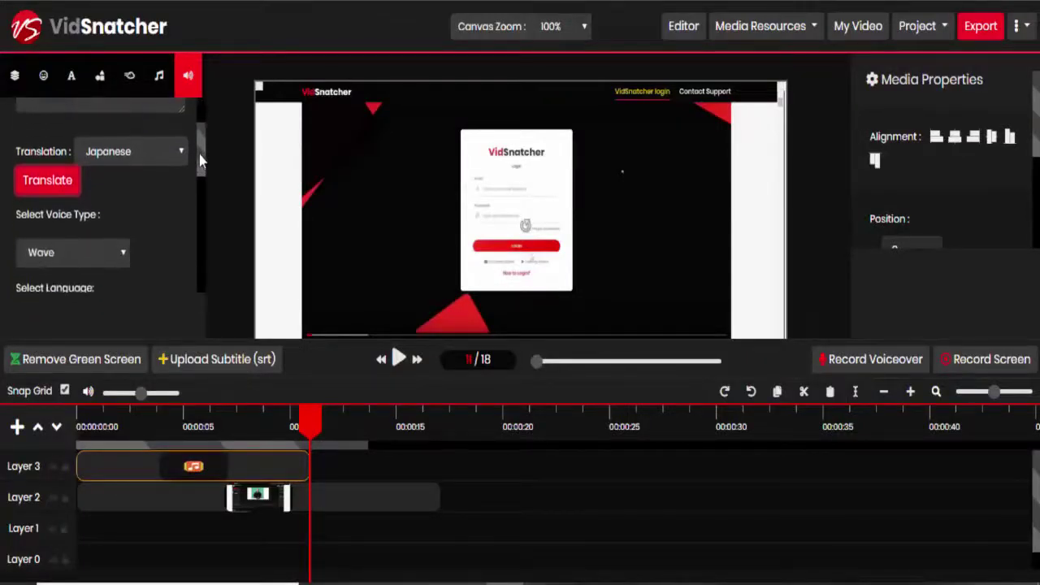
scroll(148, 166, down, 1)
scroll(166, 148, up, 1)
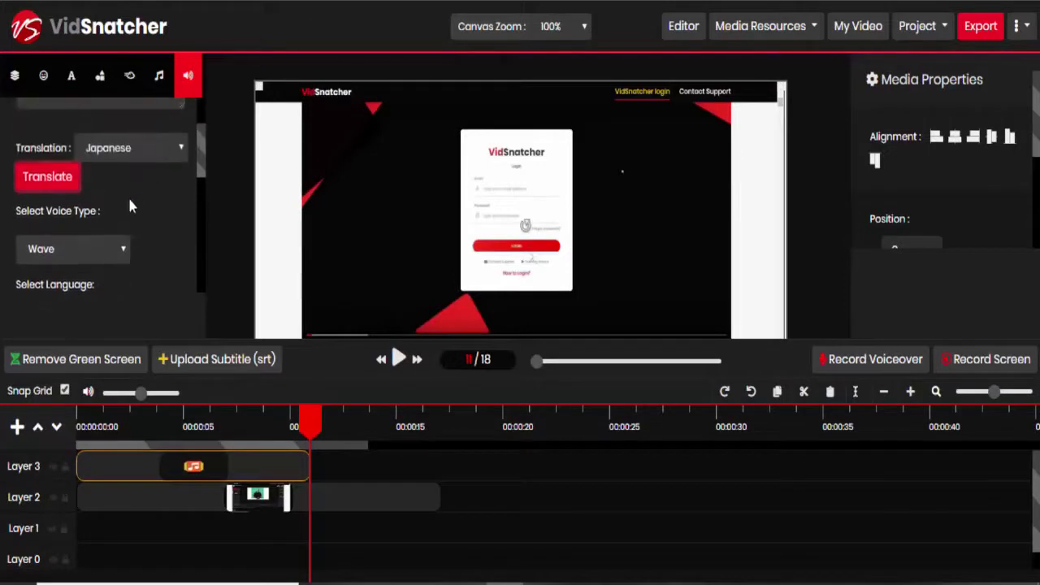
click(74, 248)
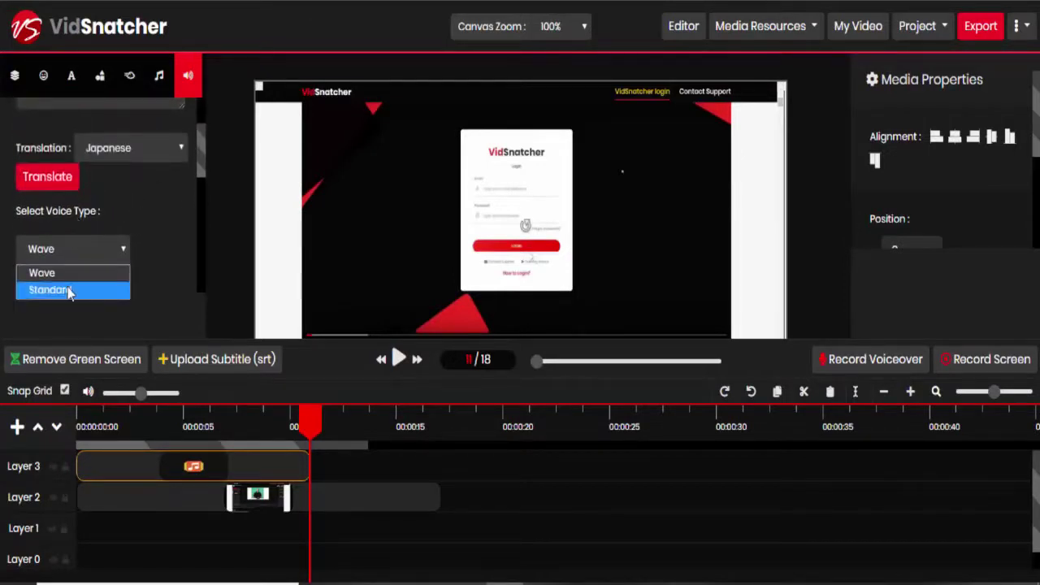
click(69, 290)
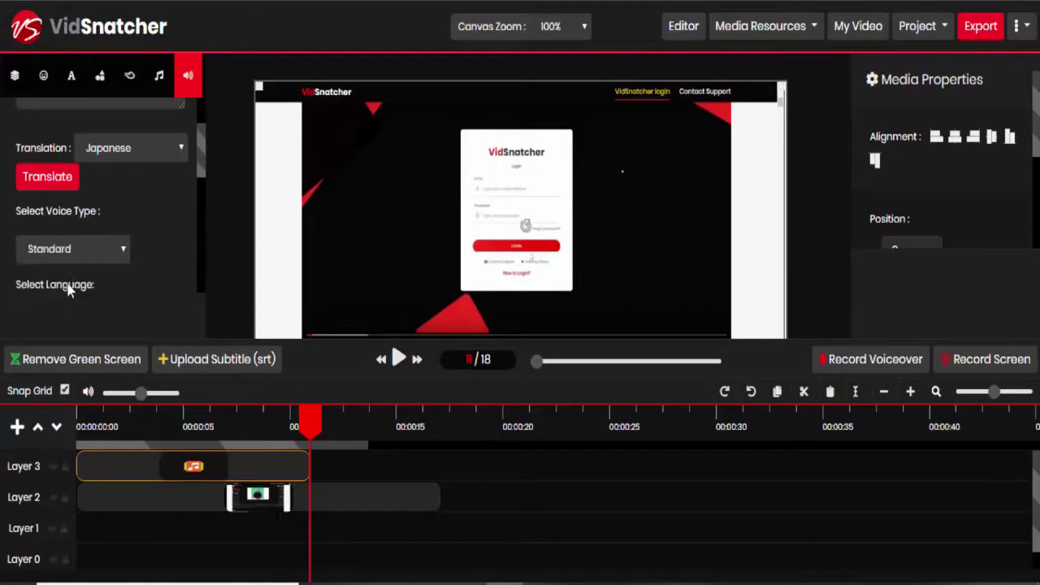
scroll(149, 221, down, 1)
click(94, 234)
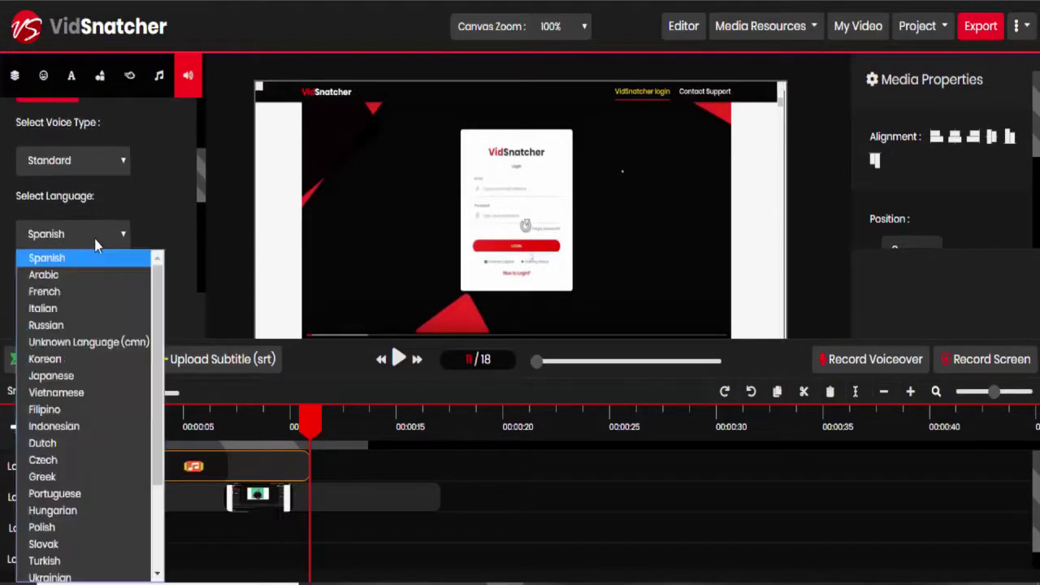
click(68, 375)
Step: Set the text-to-speech gender to FEMALE and the accent to Japan, and search for matching voices
scroll(106, 257, down, 1)
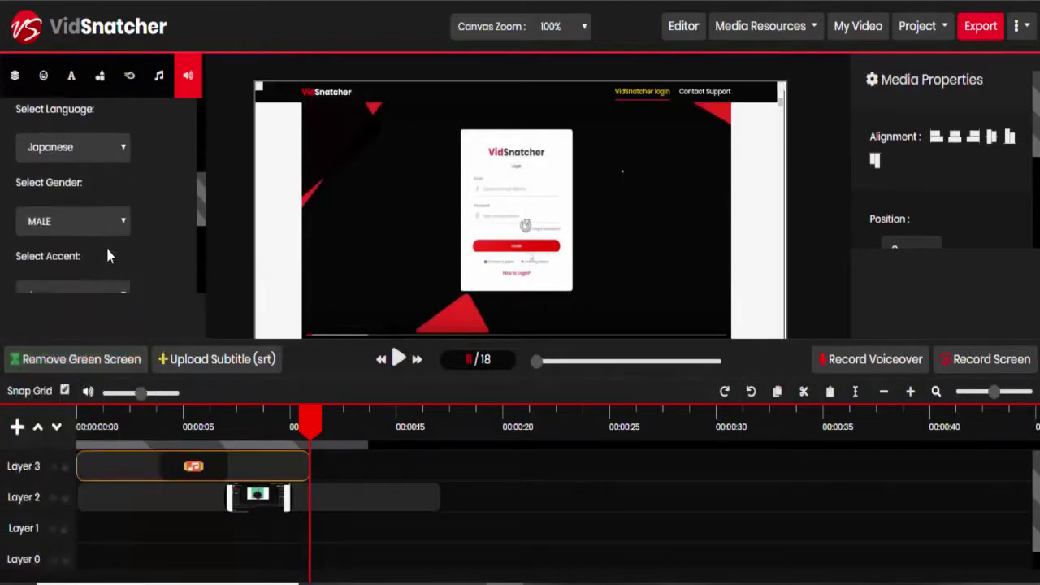
click(107, 229)
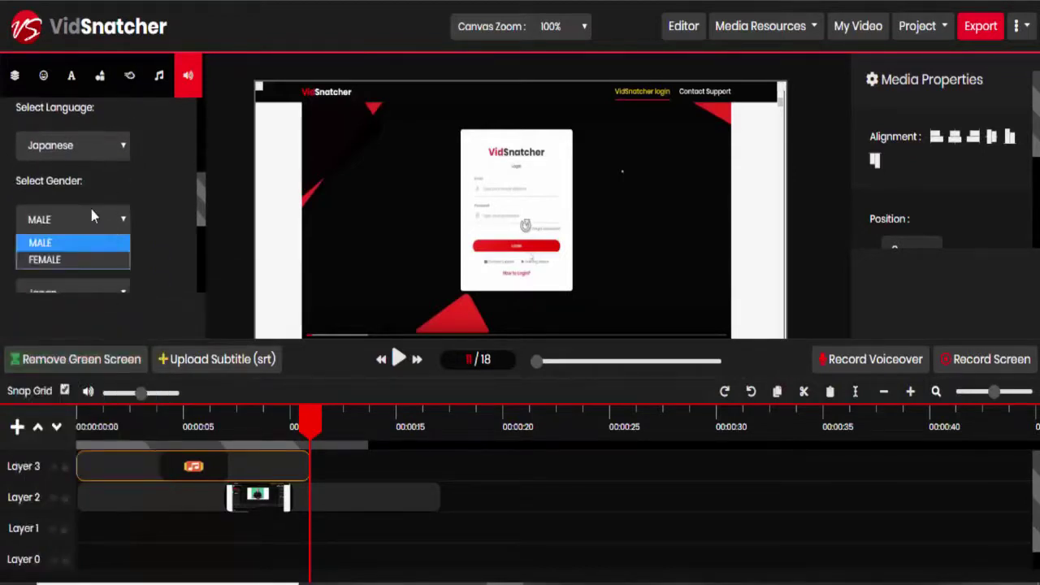
click(57, 260)
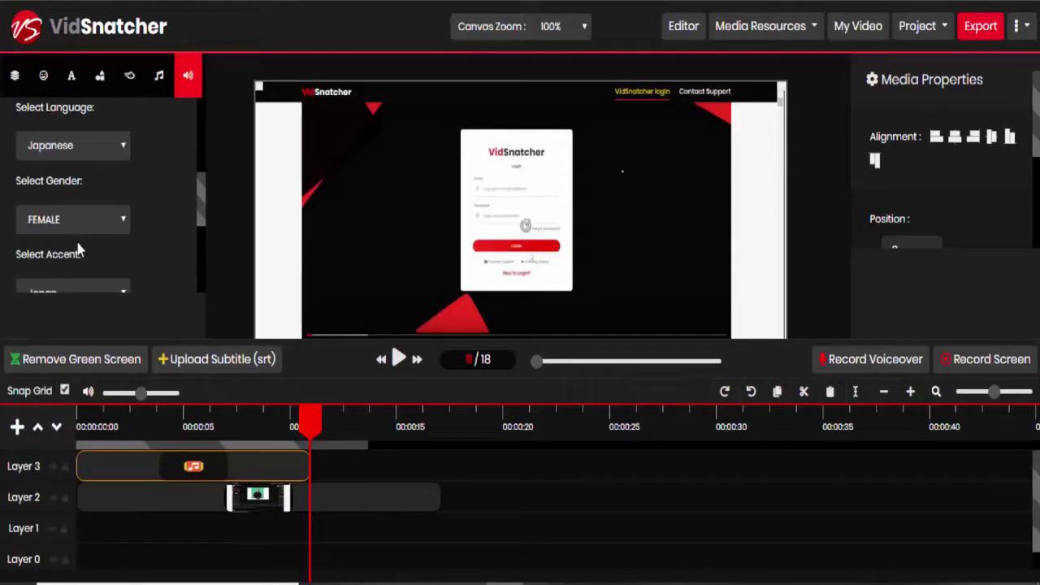
scroll(73, 252, down, 1)
click(85, 209)
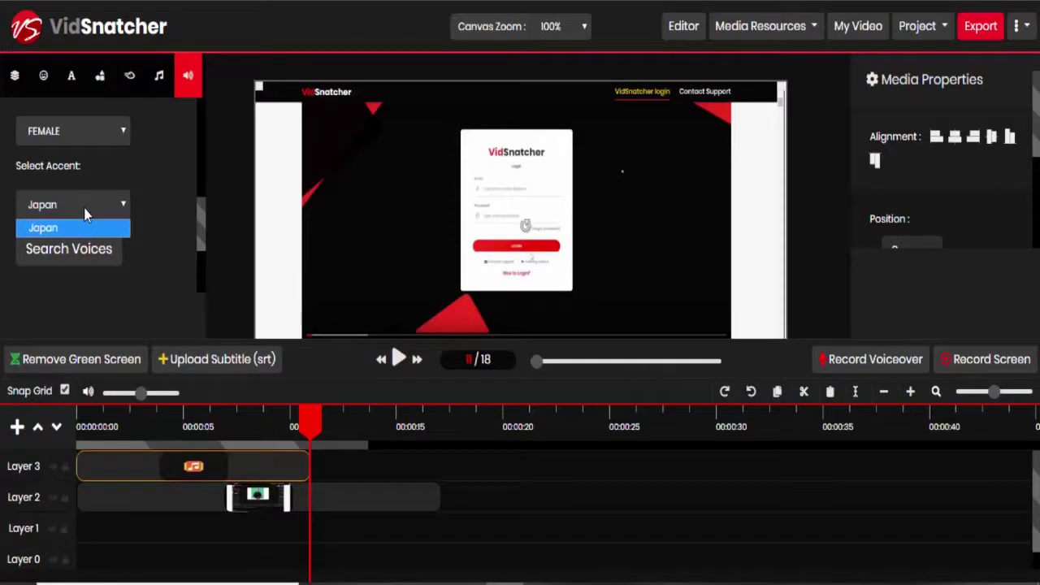
click(84, 208)
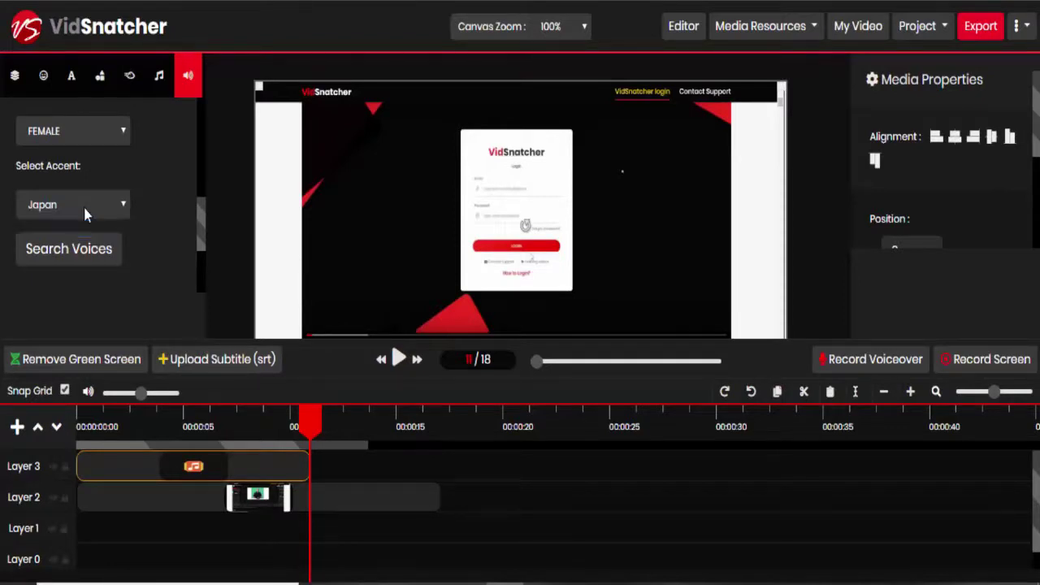
click(67, 255)
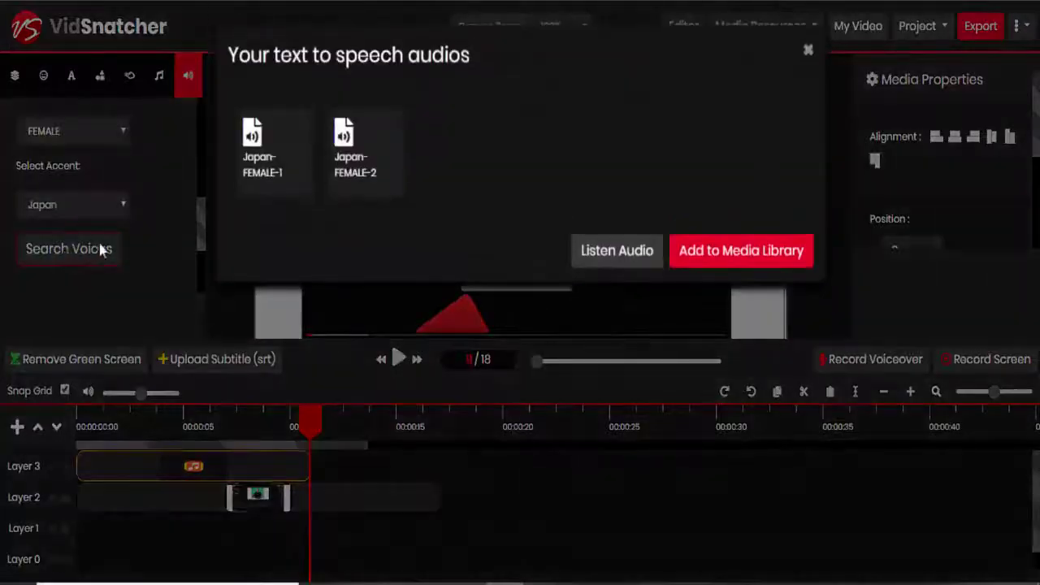
Step: Listen to the Japan-FEMALE-2 and Japan-FEMALE-1 voice samples to compare them
click(260, 172)
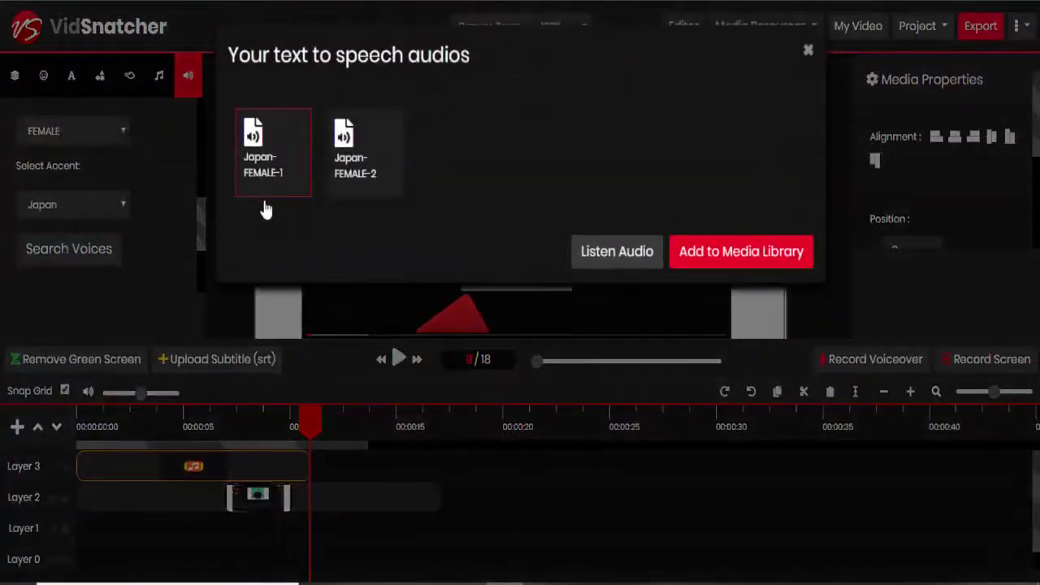
click(362, 177)
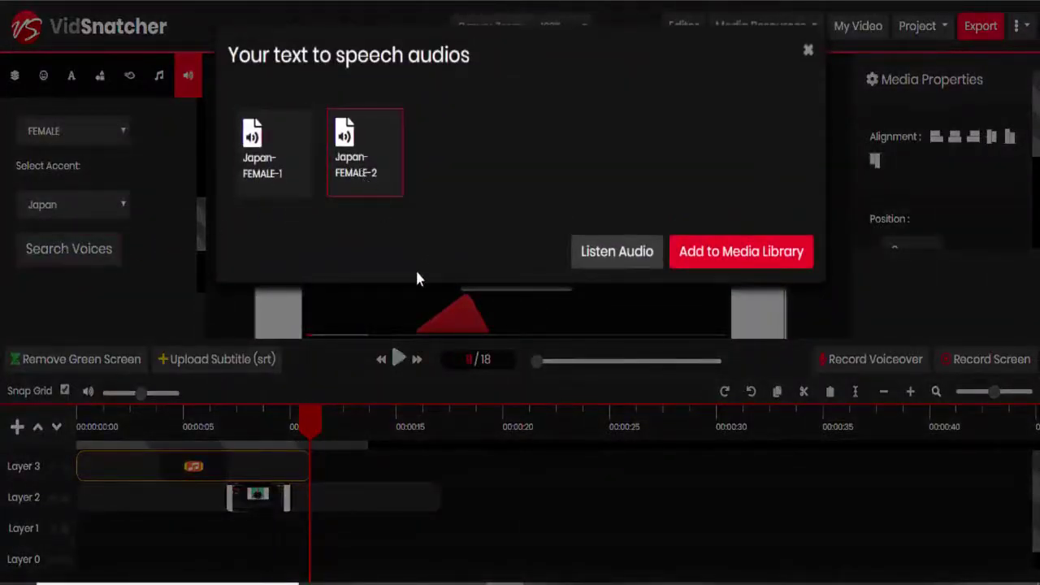
click(608, 264)
click(290, 169)
click(605, 252)
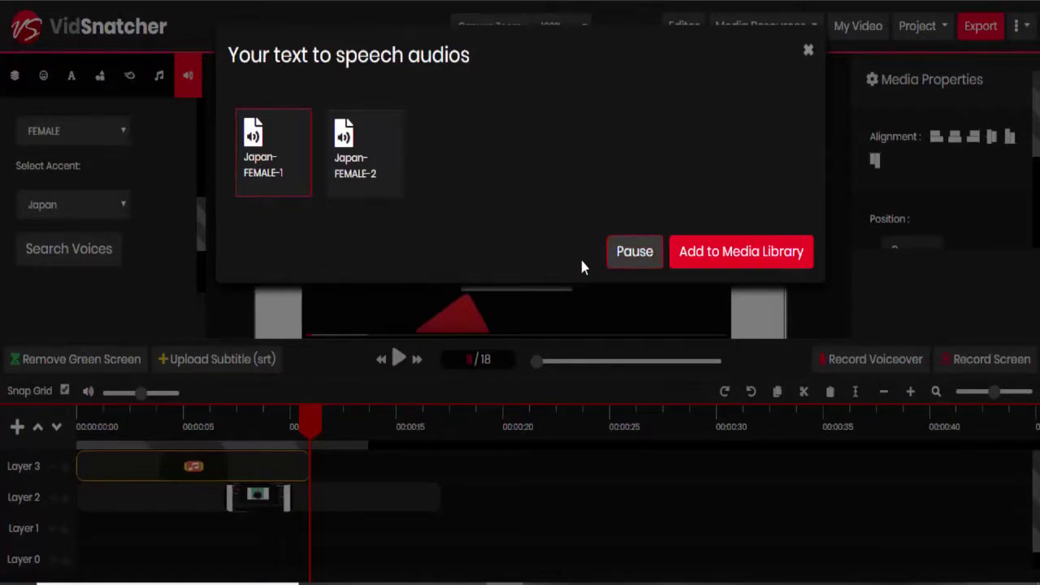
Step: Add the Japan-FEMALE-2 audio to the media library and locate the new text-to-speech file there
click(358, 172)
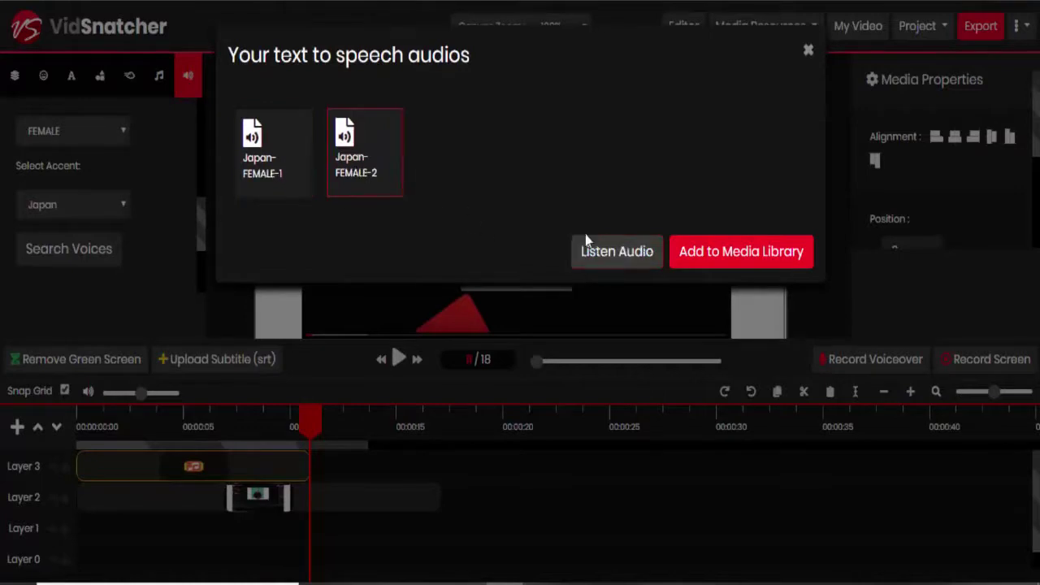
click(725, 261)
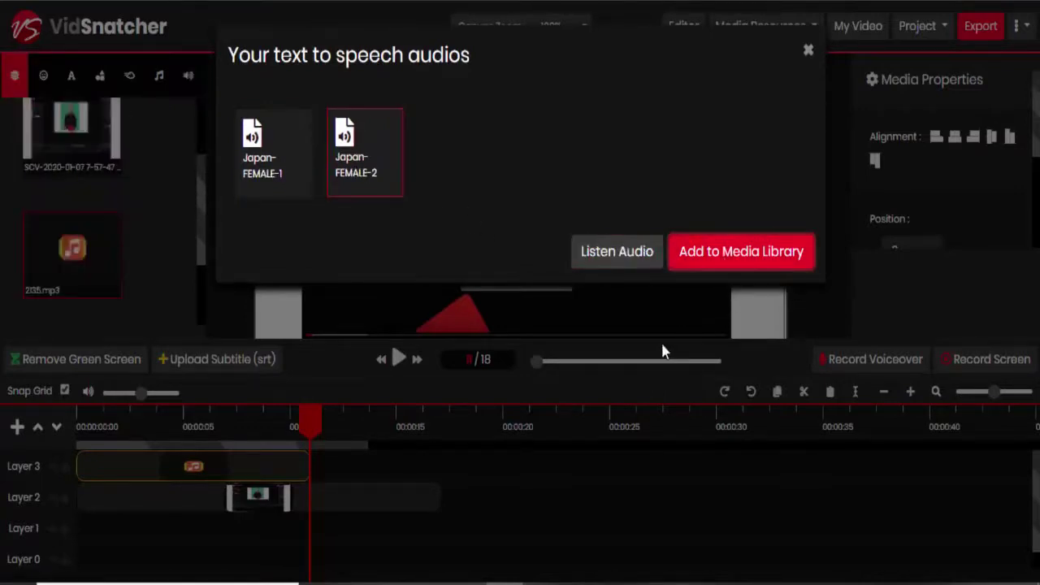
click(807, 50)
scroll(162, 207, down, 3)
mouse_move(103, 224)
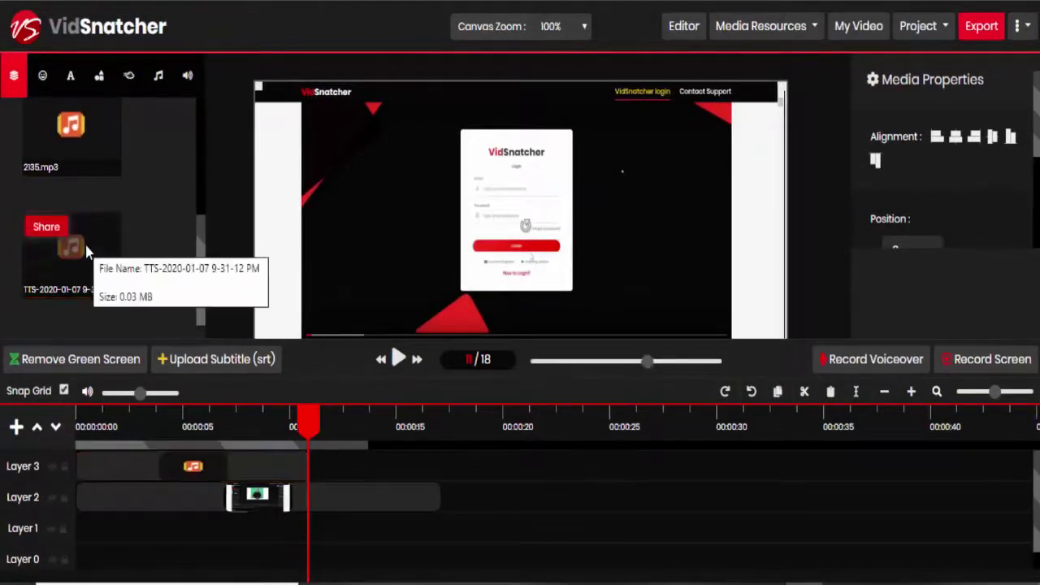
Step: Save the project under the new name VSdemo
click(918, 26)
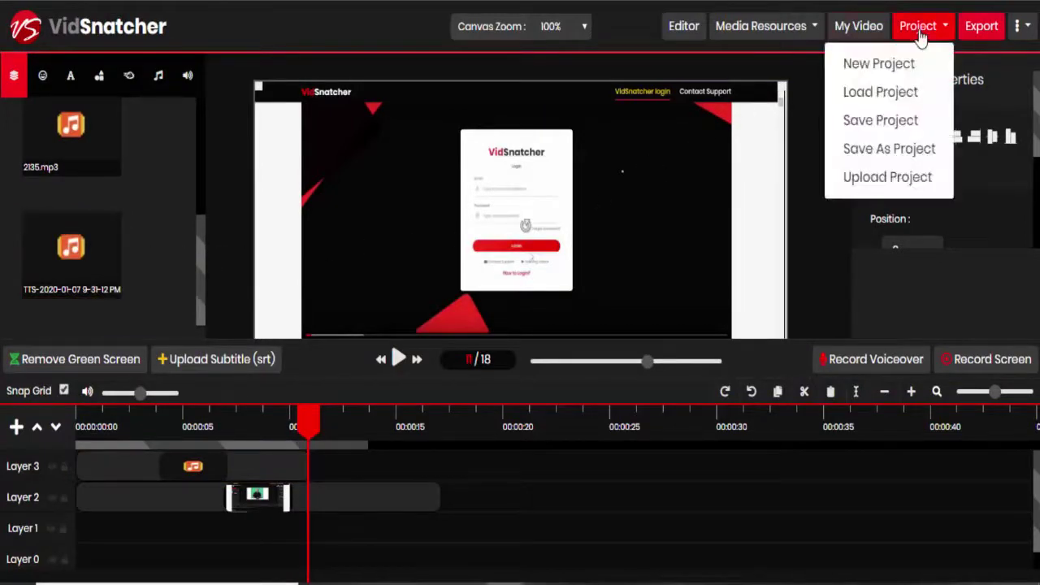
click(876, 152)
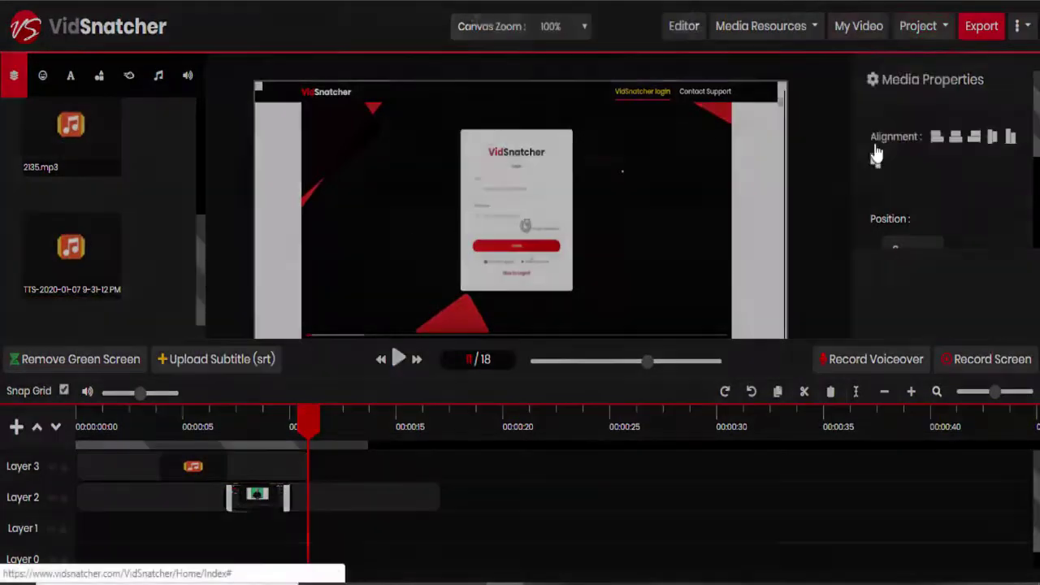
click(446, 114)
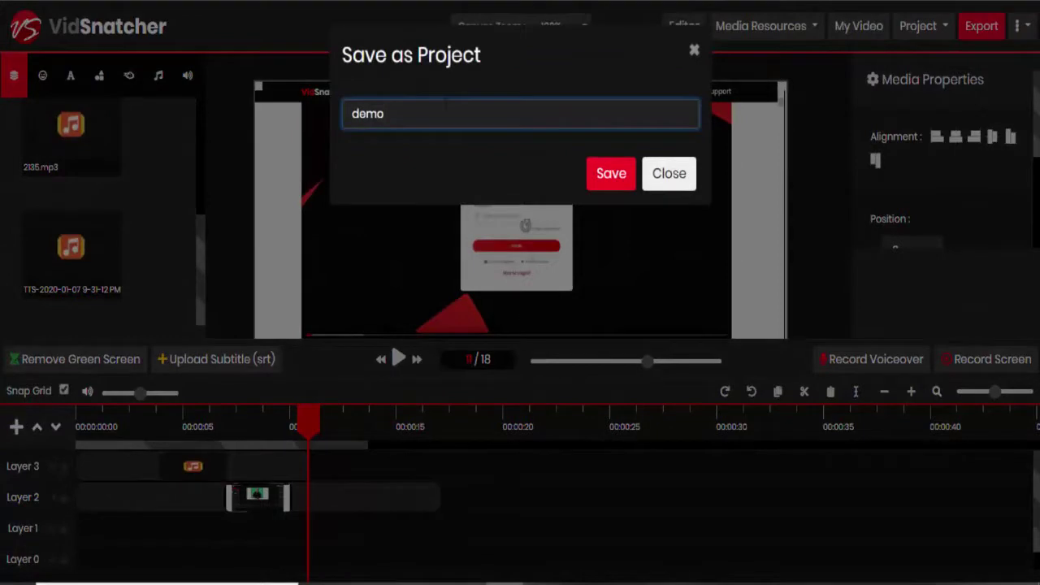
drag(445, 114, 342, 114)
text(VSdemo)
click(617, 176)
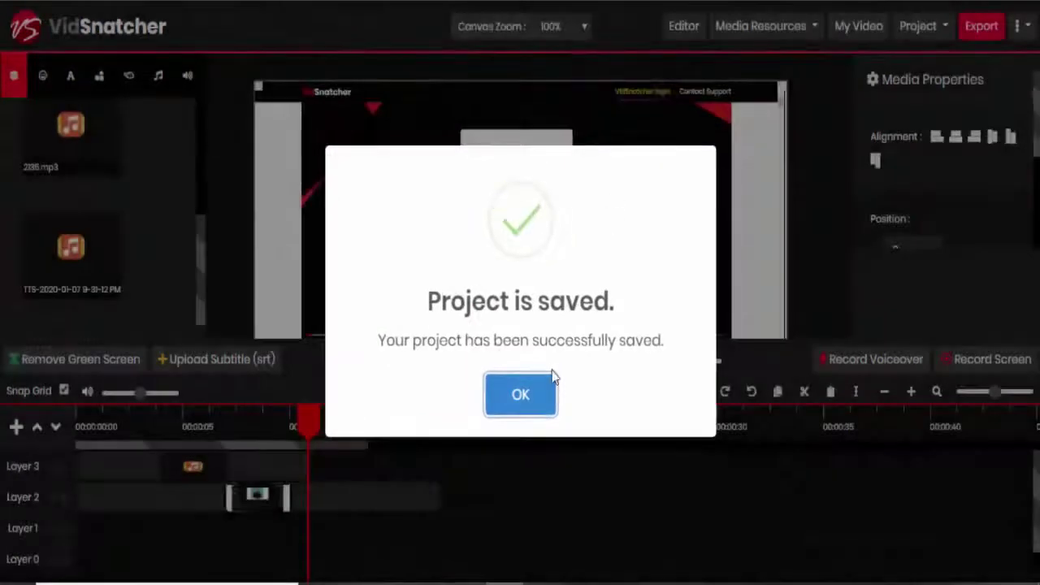
click(538, 396)
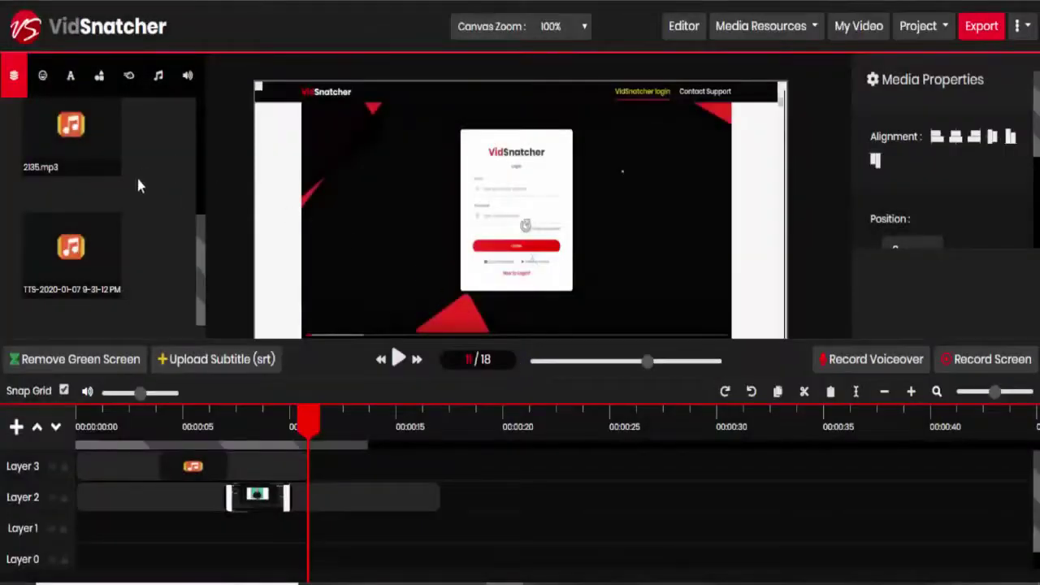
Step: Generate a shareable link for the text-to-speech audio with the subject "japanese" and copy the link
mouse_move(91, 269)
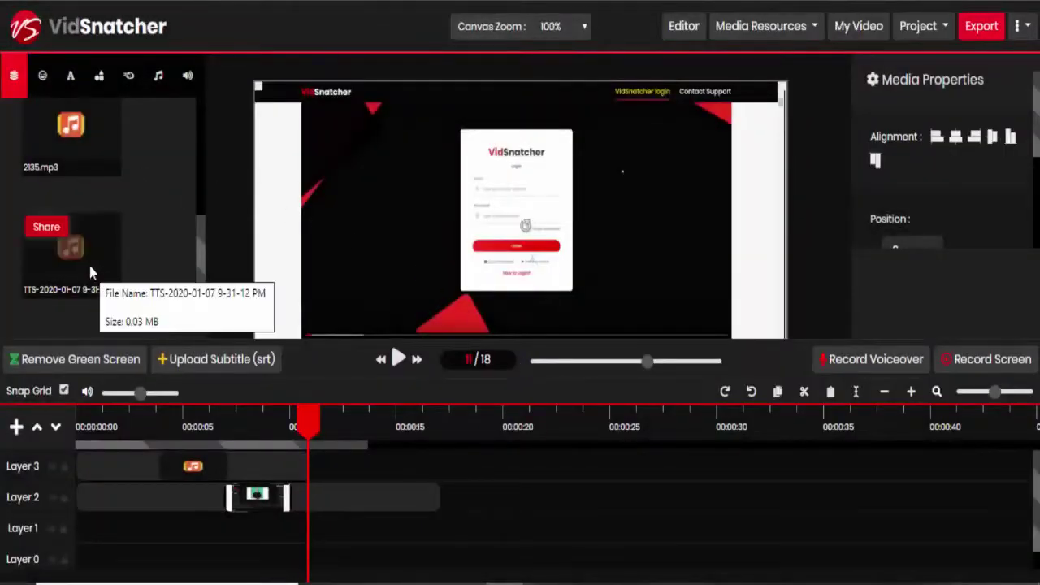
click(46, 228)
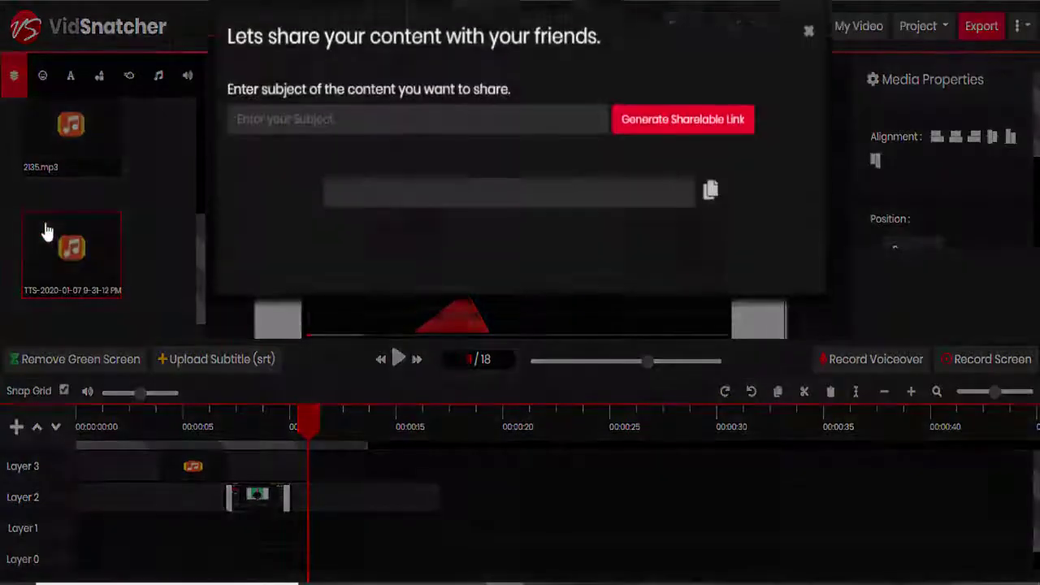
click(238, 138)
text(japanese)
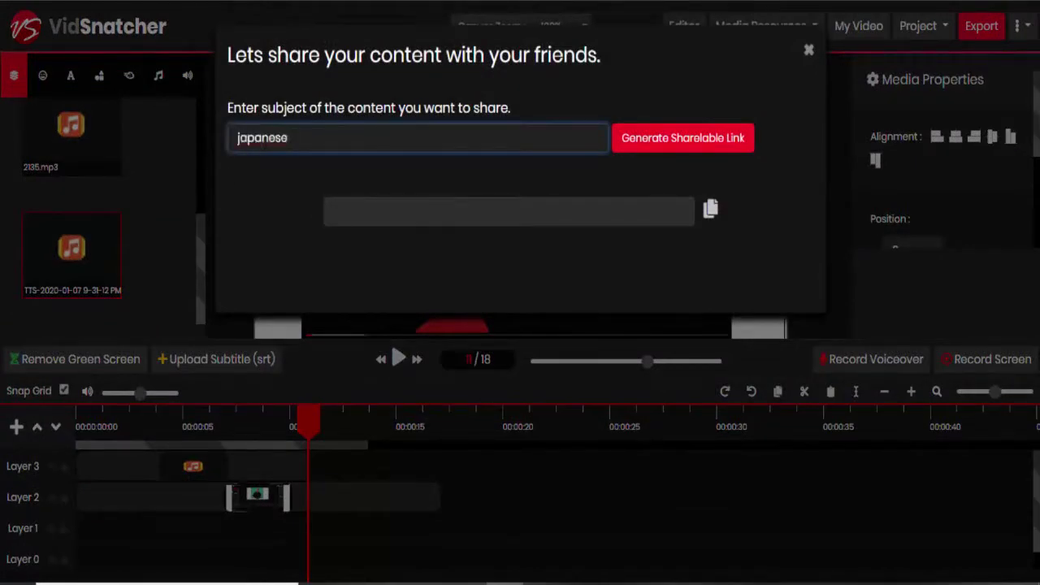
click(655, 150)
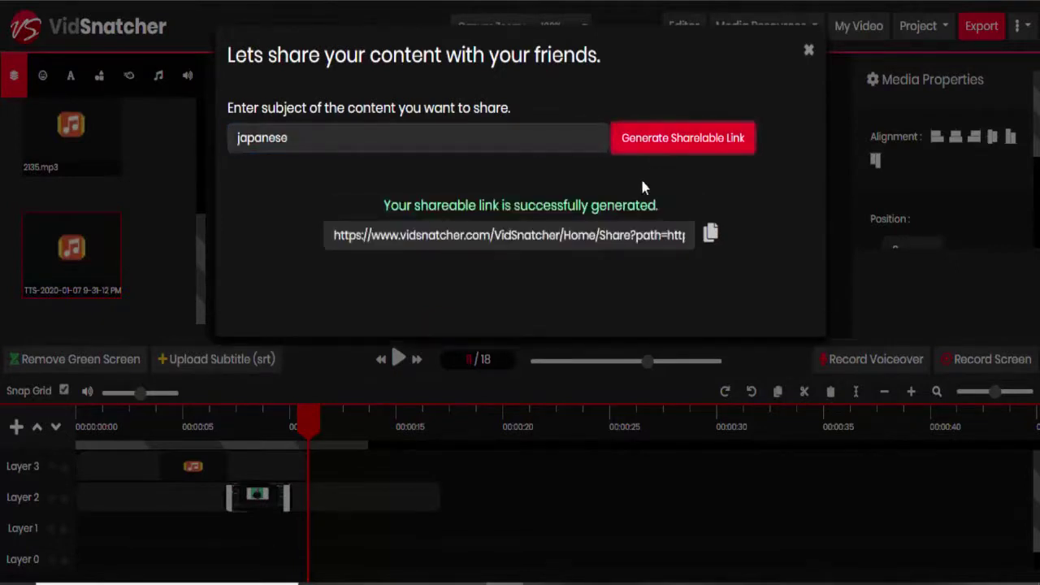
click(708, 234)
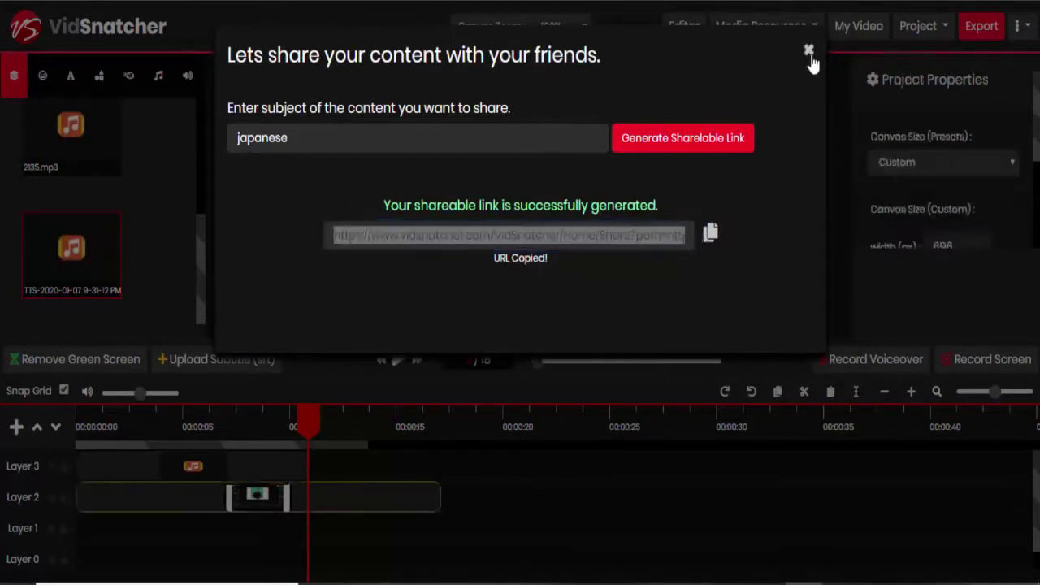
click(809, 52)
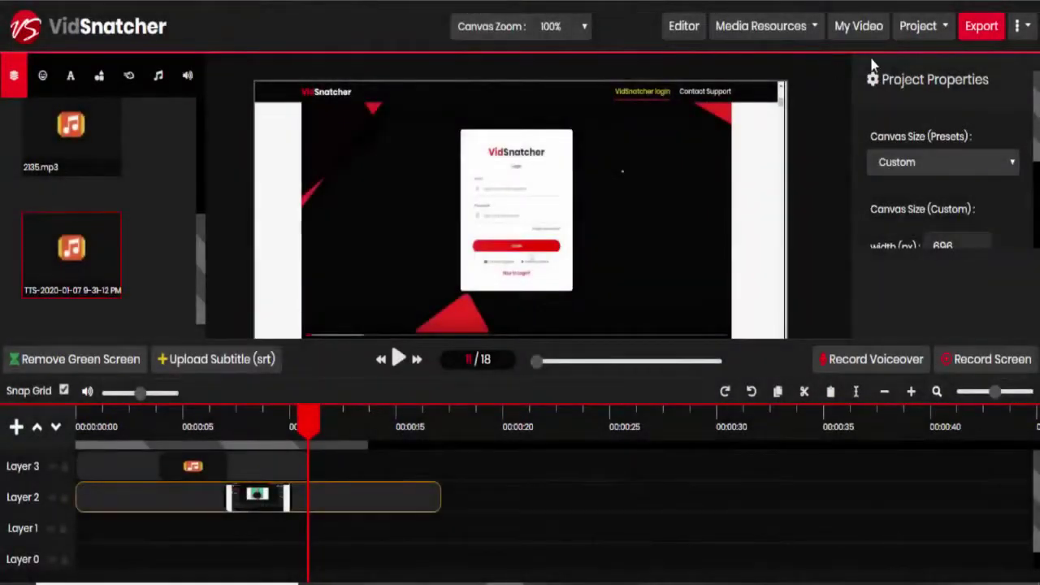
Step: Save the current state of the VSdemo project
click(915, 36)
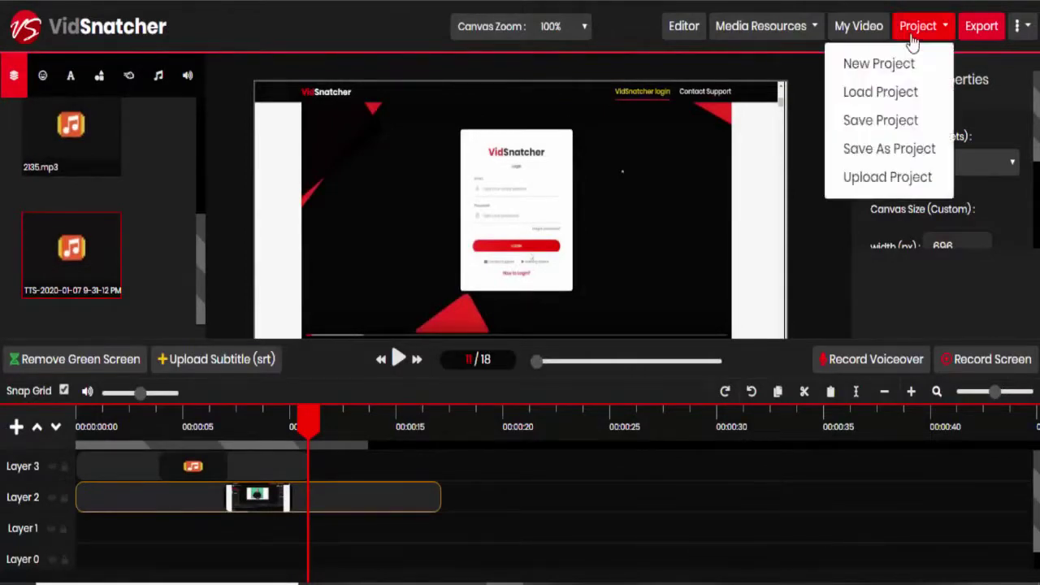
click(900, 121)
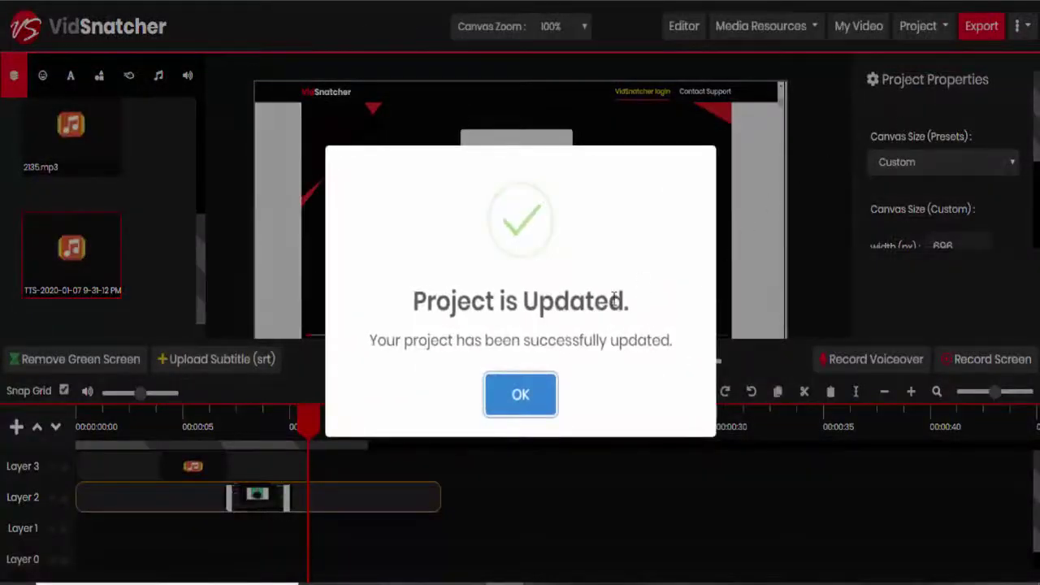
click(520, 397)
Step: Export the project as a video and check its rendering status in the list of videos
click(974, 31)
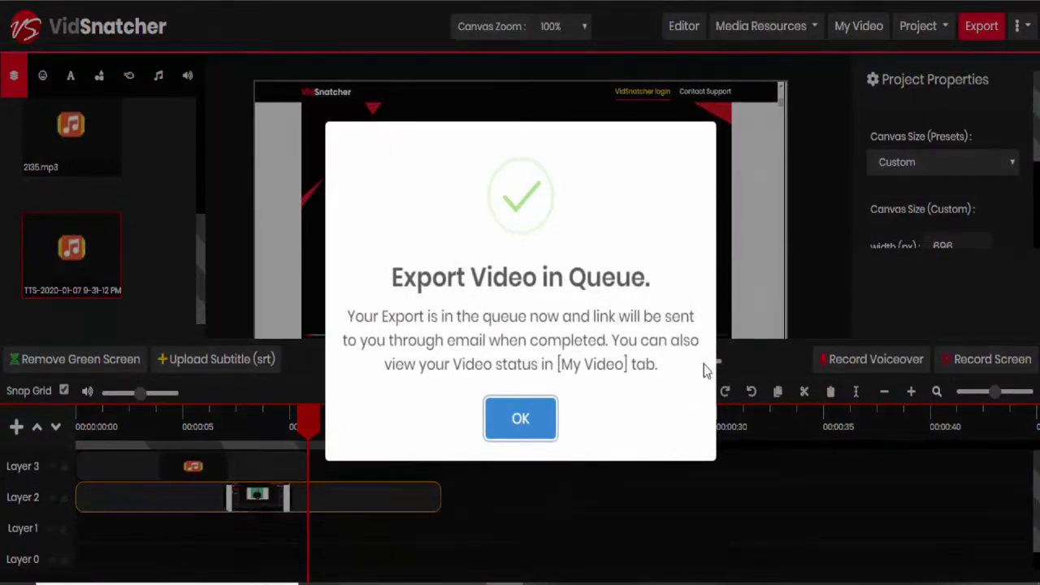
click(520, 419)
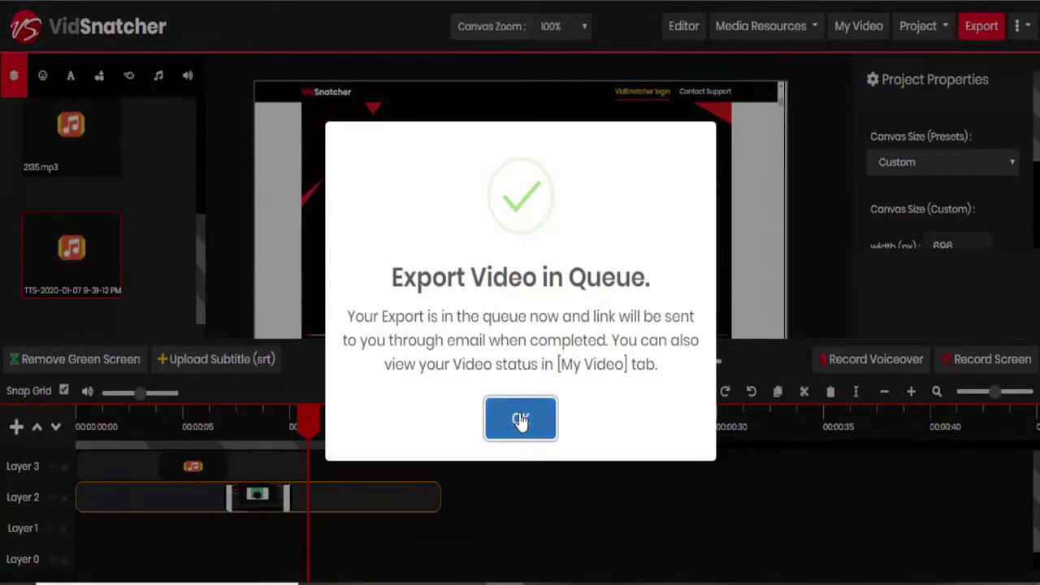
click(520, 419)
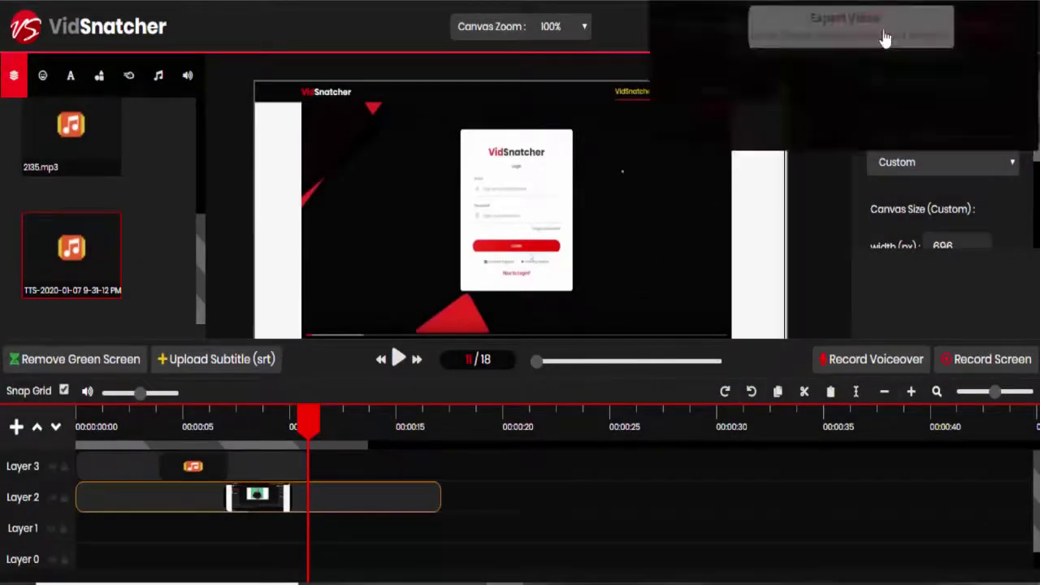
click(857, 26)
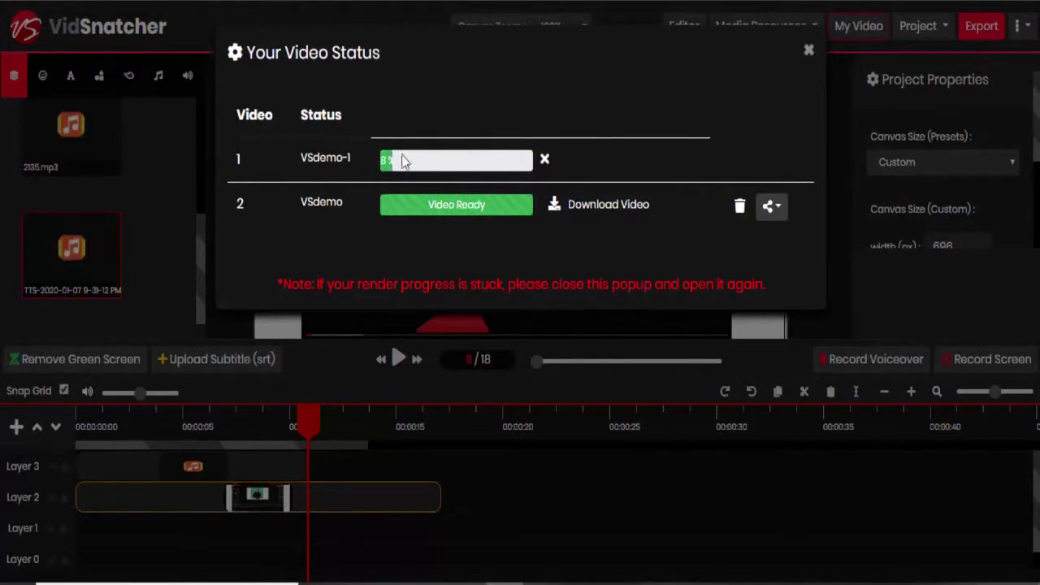
click(808, 50)
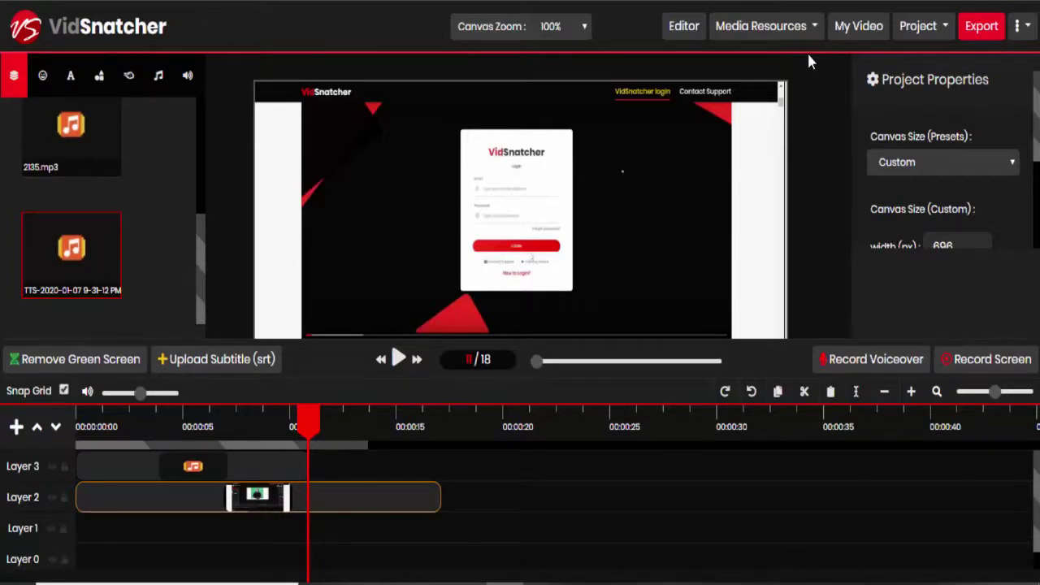
Step: Open the list of saved projects available for loading
click(930, 31)
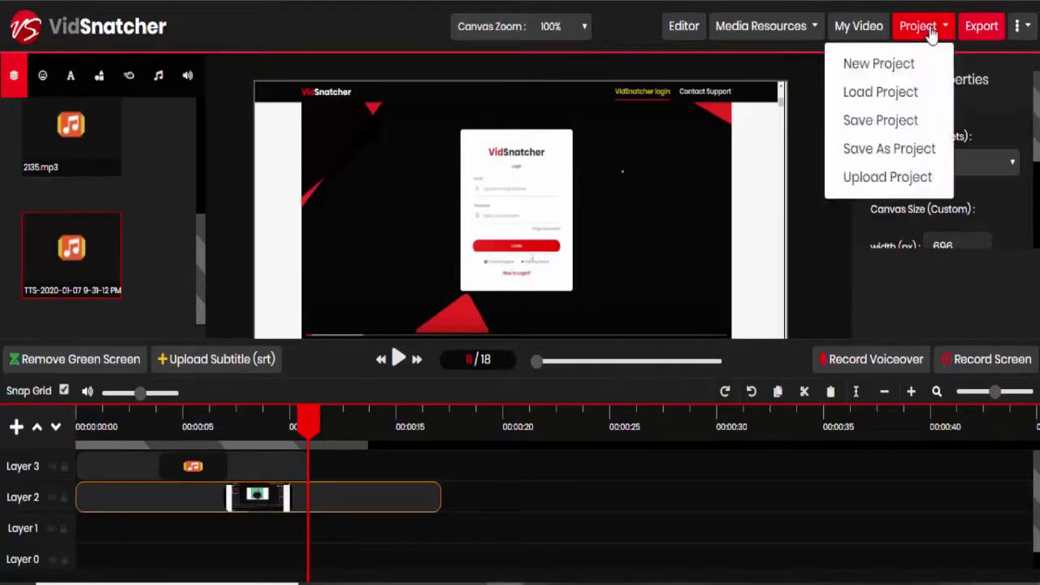
click(879, 96)
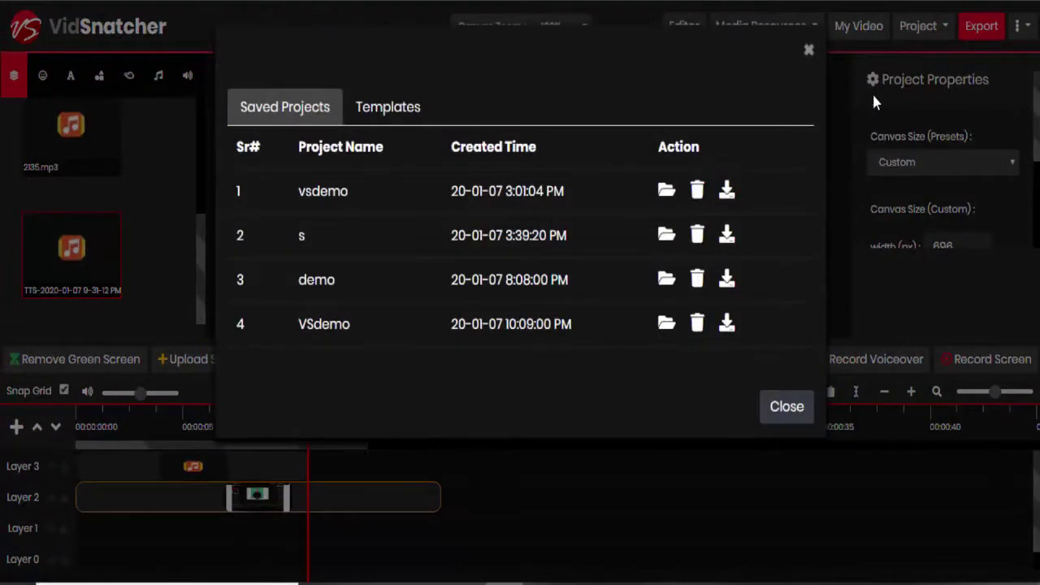
click(300, 237)
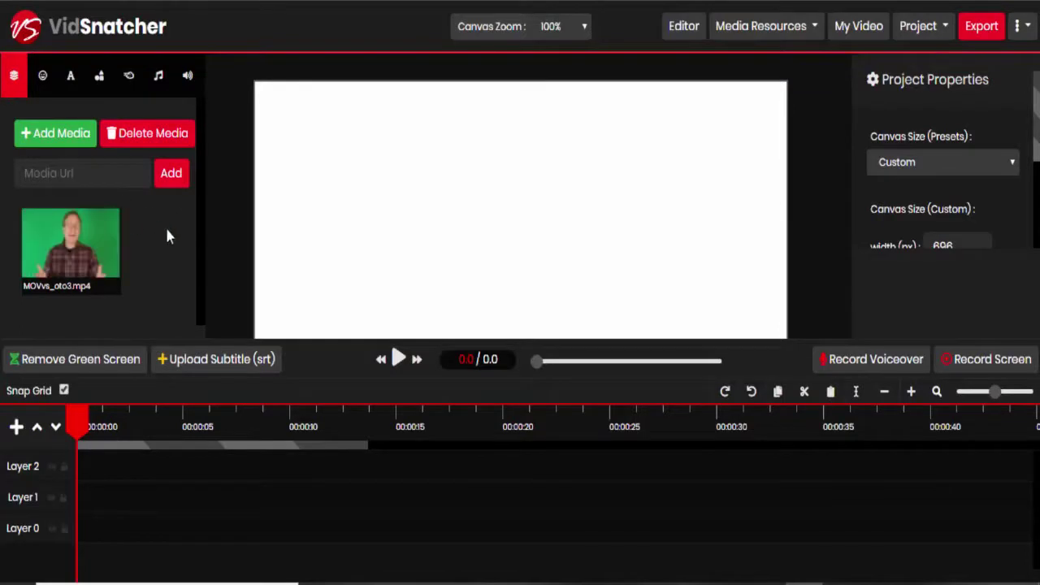
Step: Place the MOVvs_oto3.mp4 clip on Layer 1 and sample its backdrop color #16aa61 in the green screen settings
drag(103, 233, 93, 507)
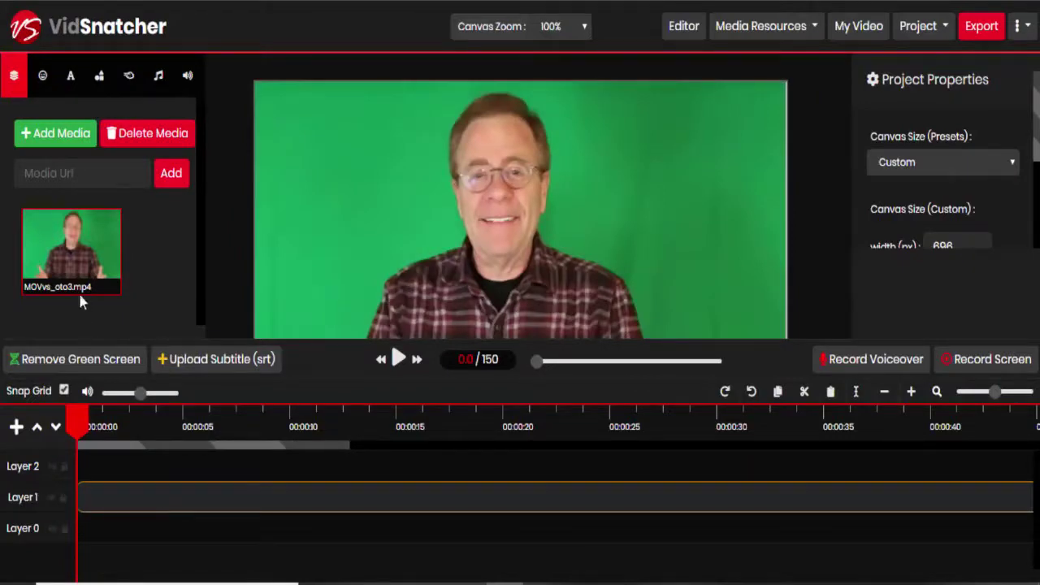
click(79, 363)
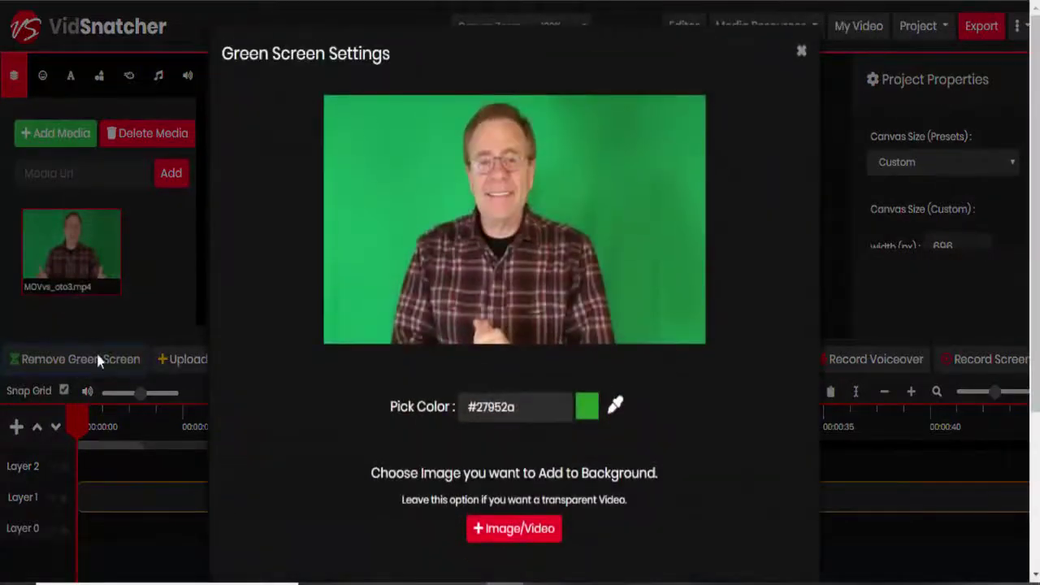
click(615, 405)
click(433, 222)
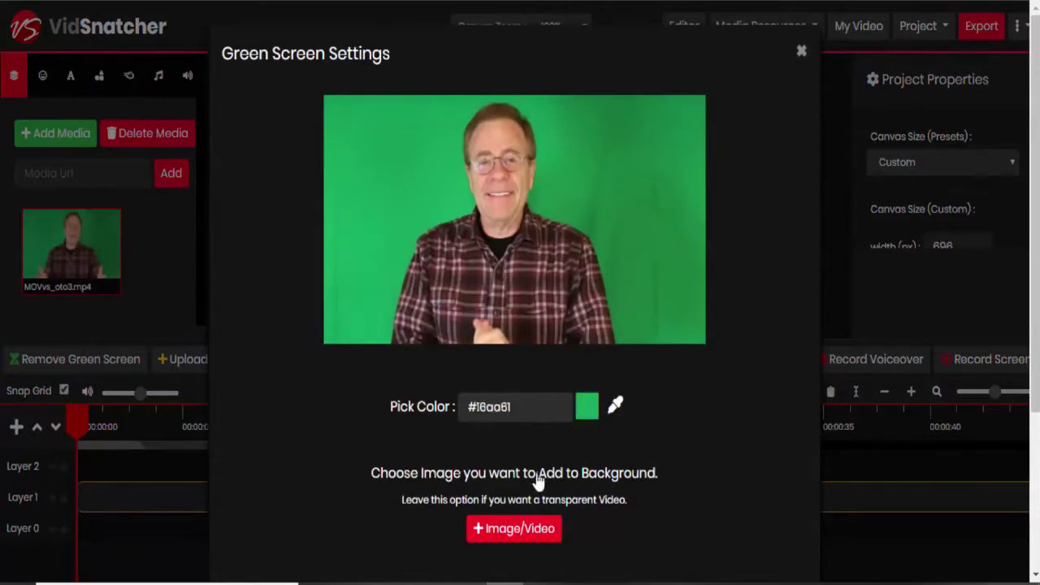
Step: Apply the green screen removal with the default similarity and blend, and check the preview
scroll(532, 487, down, 3)
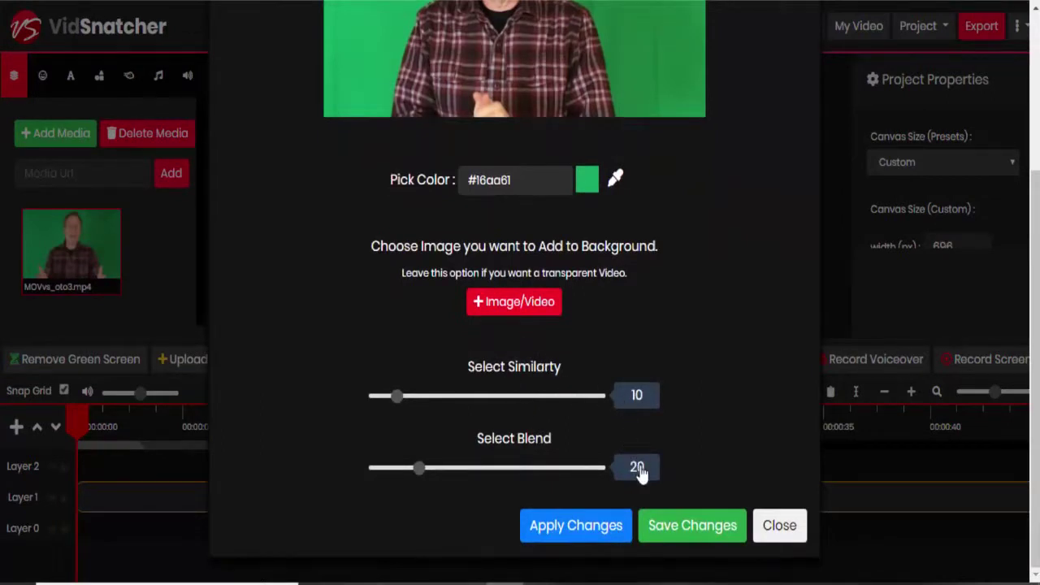
click(581, 524)
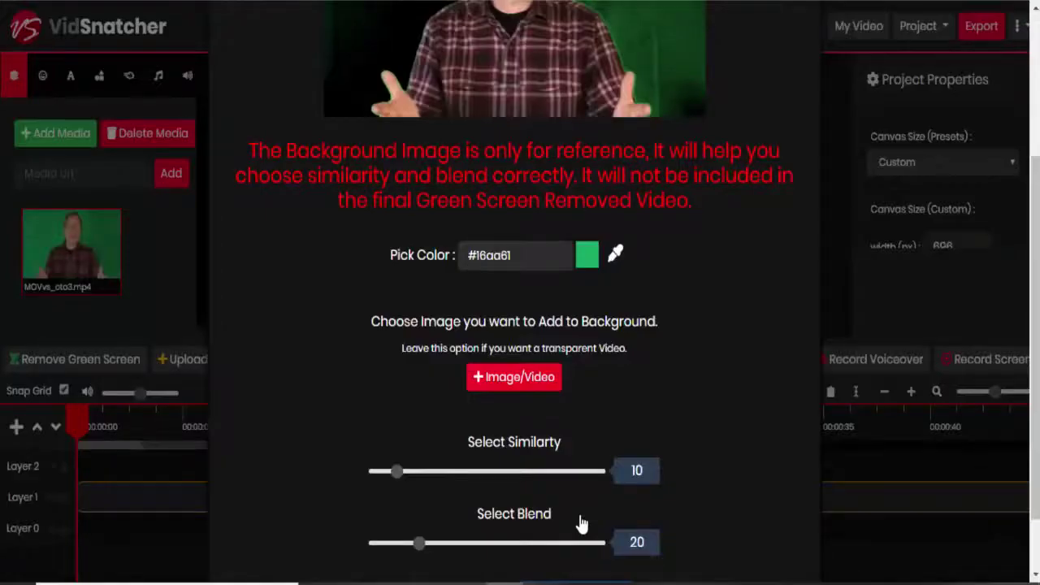
scroll(560, 406, up, 3)
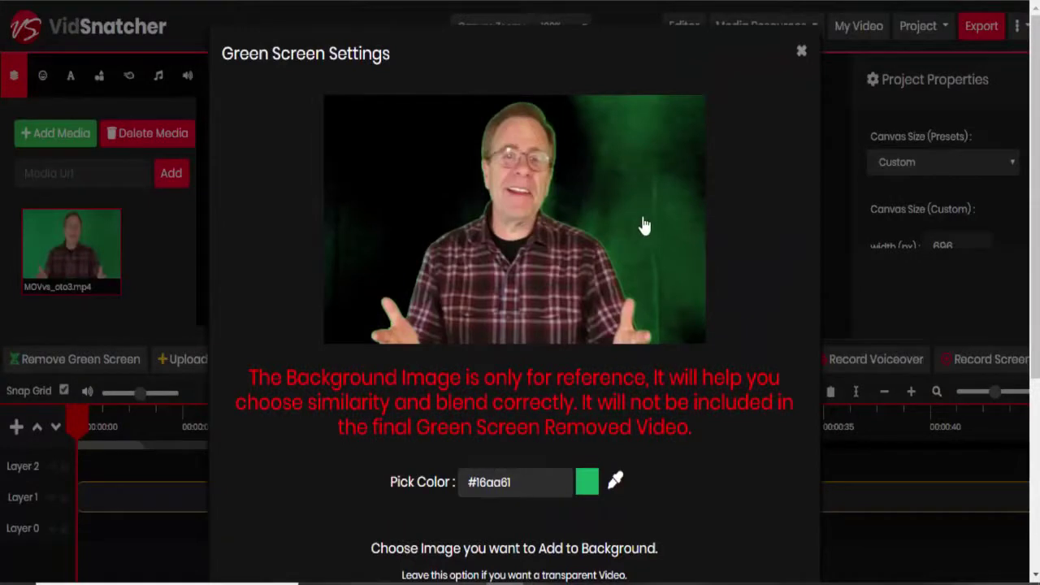
Step: Set the green screen similarity to 21 and the blend to 35, apply the values and save the changes
scroll(630, 376, down, 4)
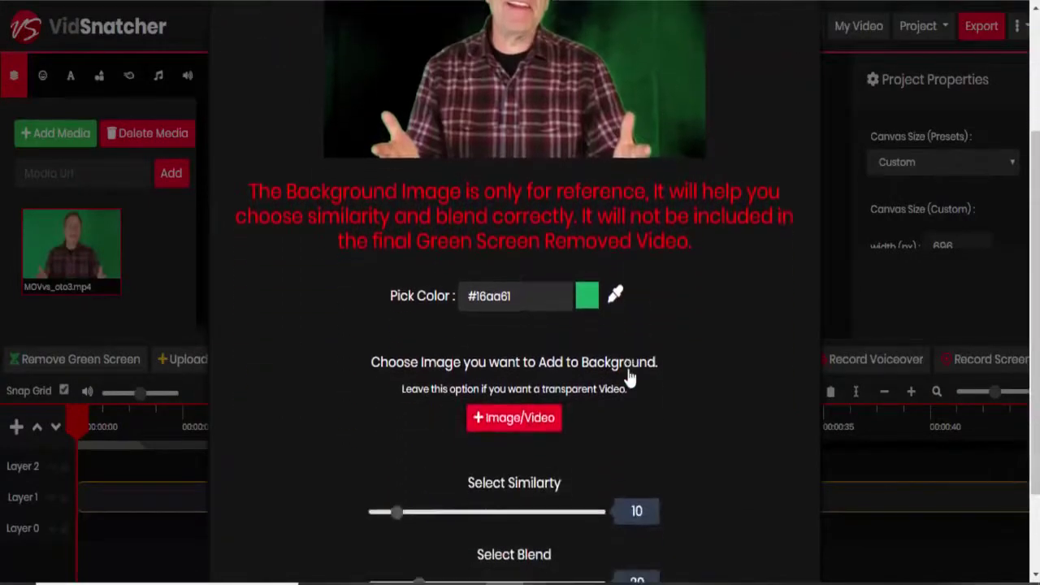
drag(400, 406, 423, 404)
drag(420, 471, 457, 476)
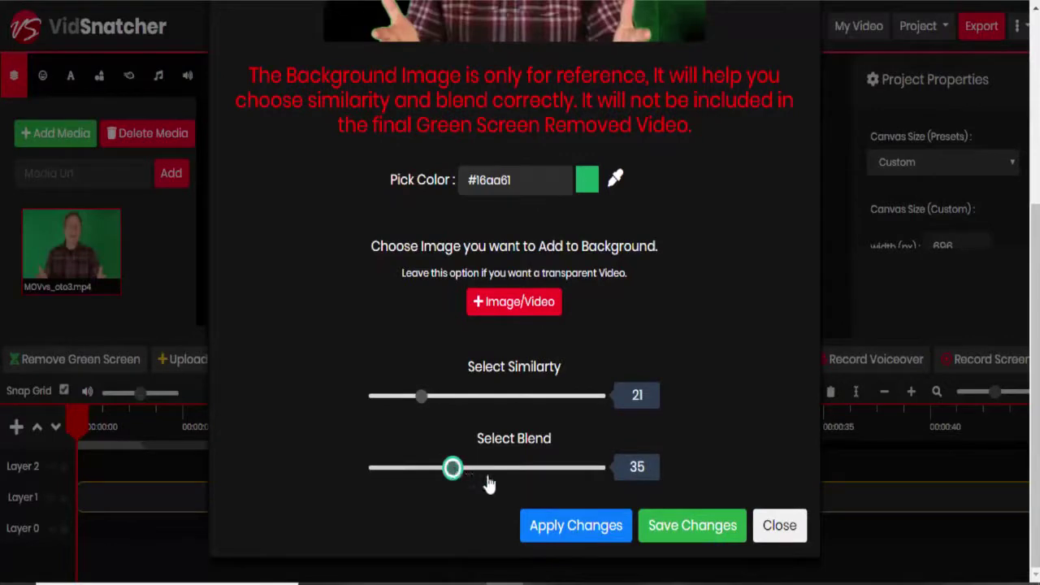
click(556, 520)
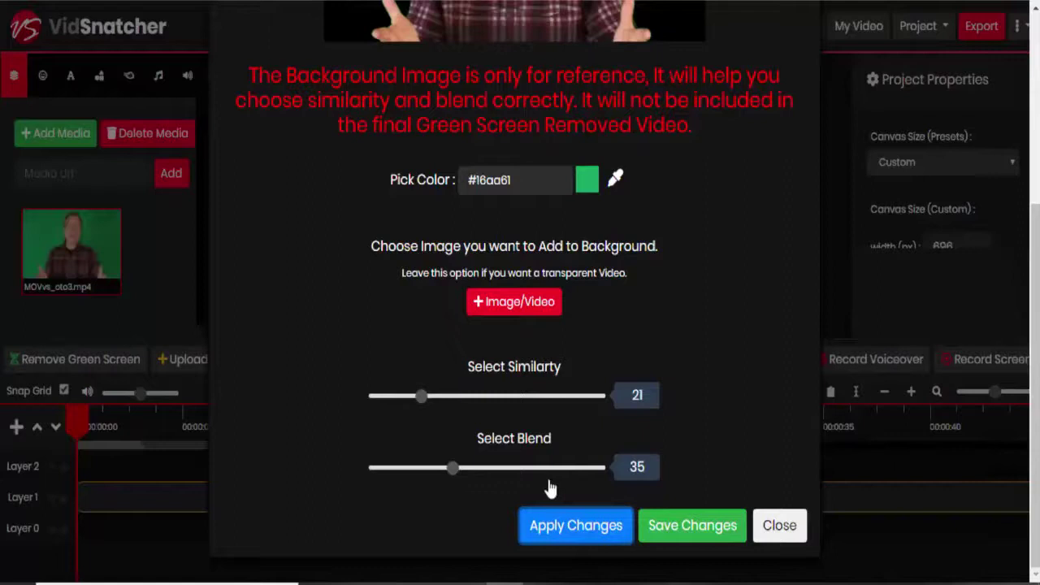
scroll(549, 486, up, 4)
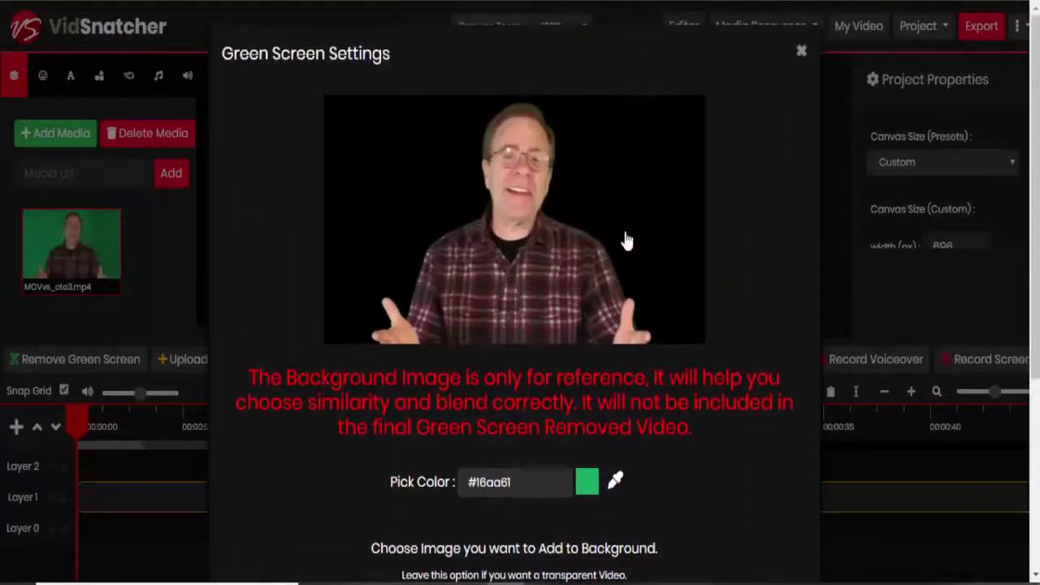
scroll(622, 306, down, 3)
scroll(623, 306, down, 1)
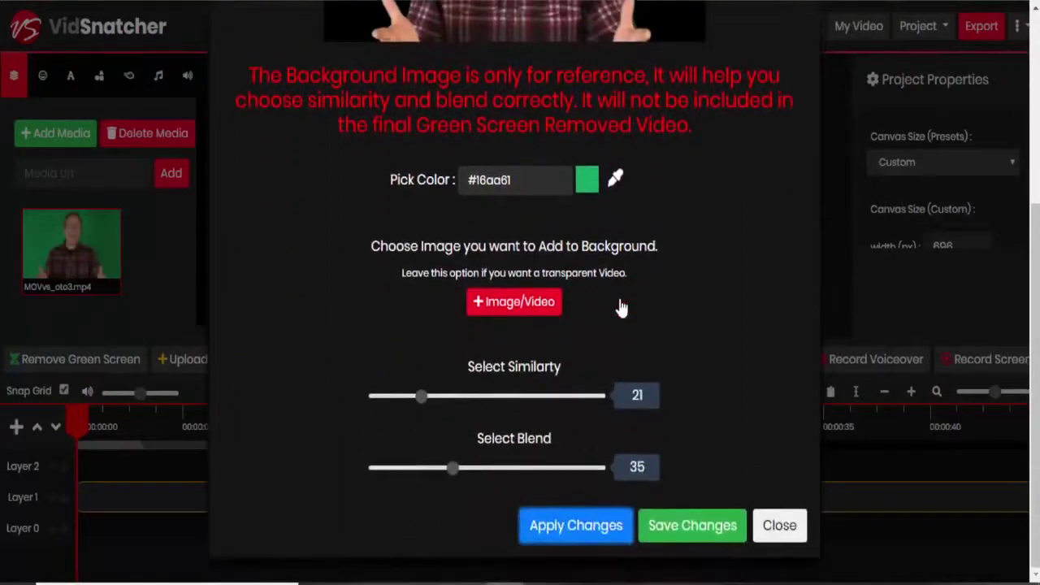
click(717, 527)
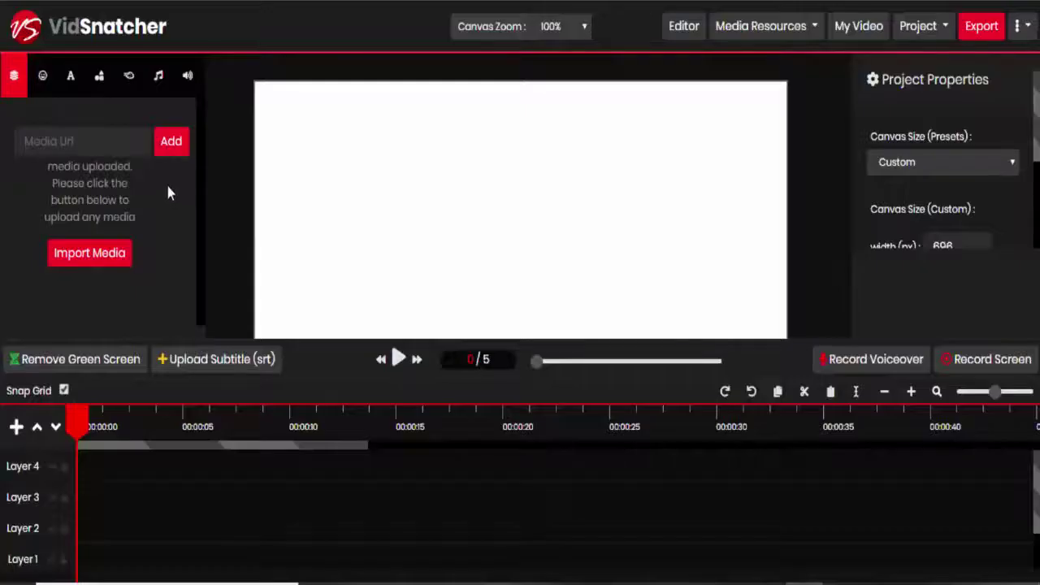
Step: Search the simple icons for "dog" and for "calendar"
click(42, 83)
click(123, 171)
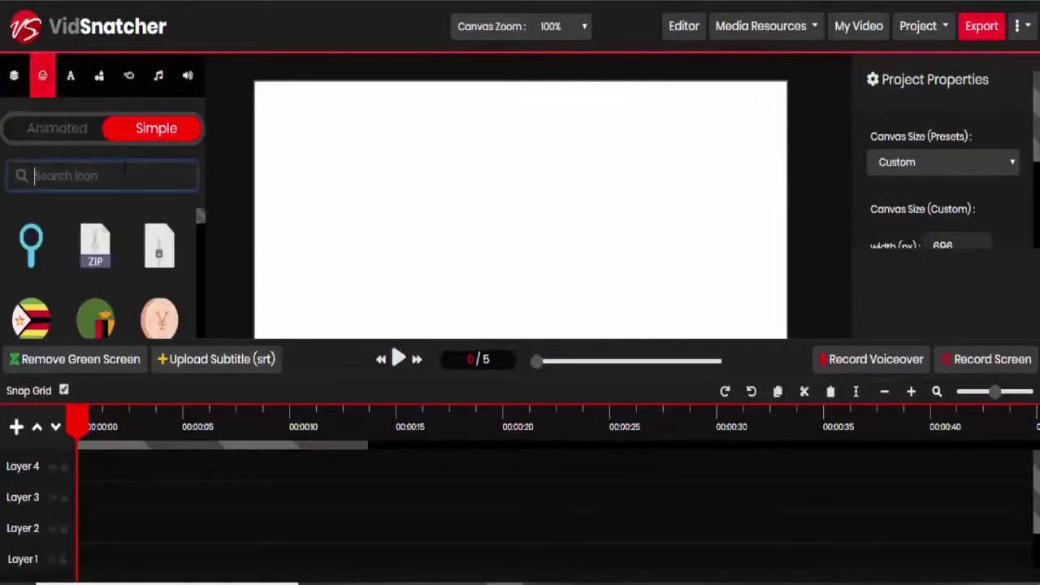
text(dog)
key(BackSpace)
key(BackSpace)
key(BackSpace)
text(calendar)
Step: Replace the icon search with "pencil" and place the diagonal yellow pencil icon on the canvas
key(BackSpace)
key(BackSpace)
key(BackSpace)
key(BackSpace)
key(BackSpace)
key(BackSpace)
key(BackSpace)
key(BackSpace)
text(pe)
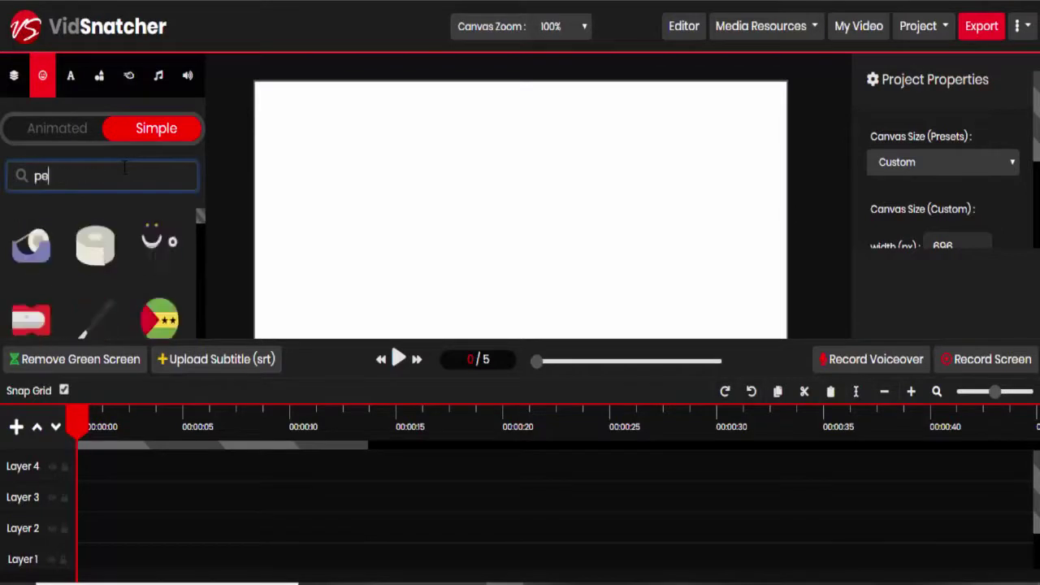
text(ncil)
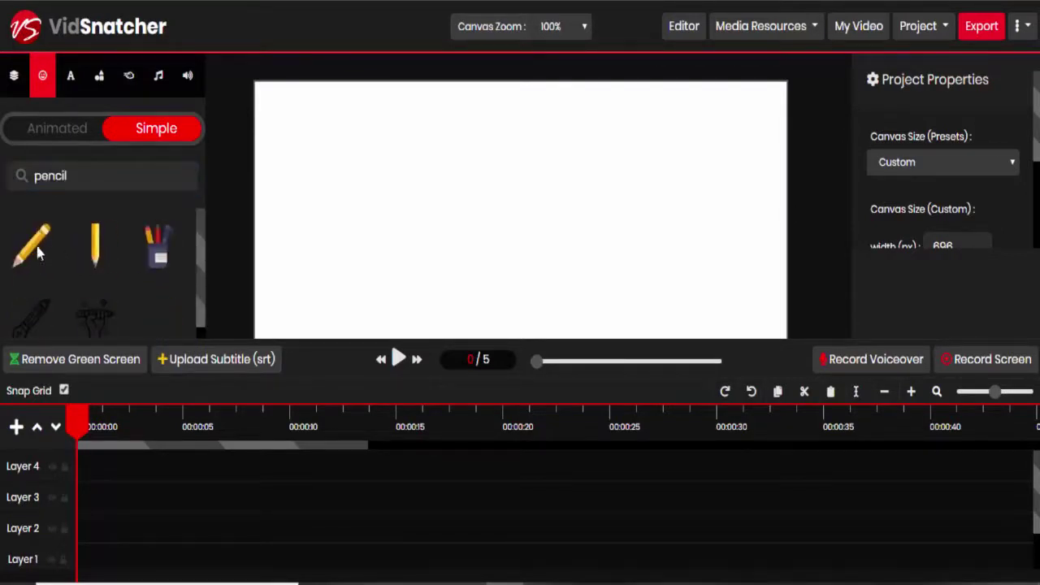
drag(36, 247, 467, 248)
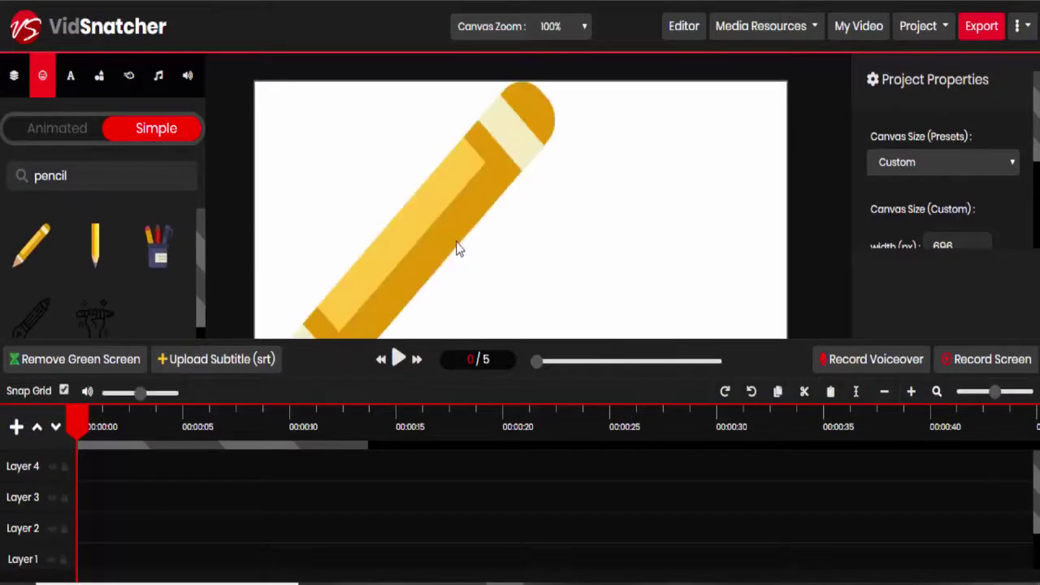
Step: Scale down the pencil icon and move it to about x 176, y 26 on the canvas
click(457, 249)
mouse_move(543, 94)
mouse_down()
mouse_move(448, 213)
mouse_move(452, 199)
mouse_up()
mouse_move(388, 231)
mouse_down()
mouse_move(464, 145)
mouse_move(517, 179)
mouse_up()
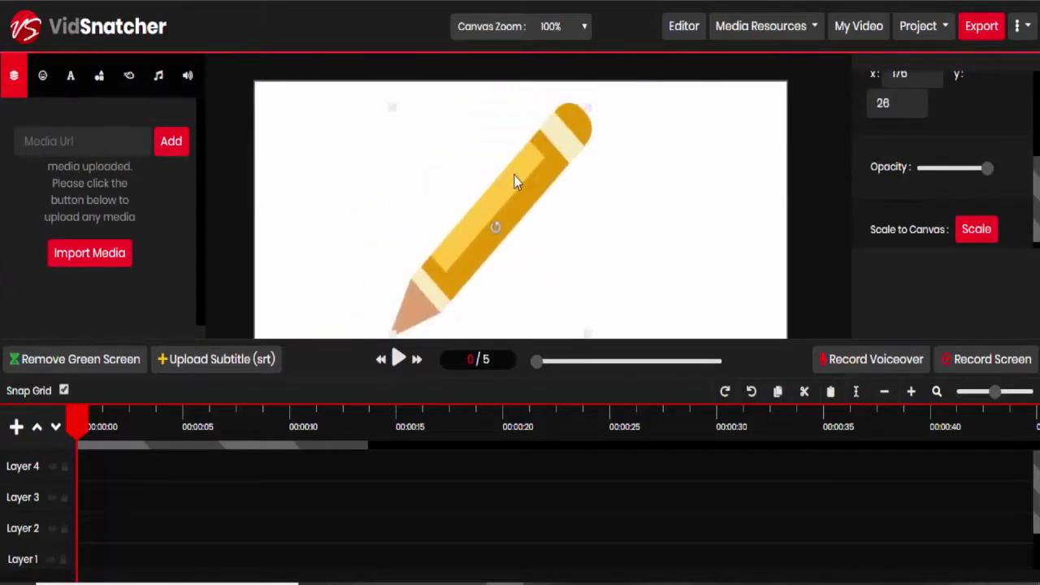
mouse_move(985, 170)
mouse_down()
mouse_move(926, 170)
mouse_move(991, 170)
mouse_up()
Step: Try the left, center and right alignments on the pencil and finish with it centered horizontally on the canvas
scroll(995, 180, up, 2)
scroll(992, 175, up, 1)
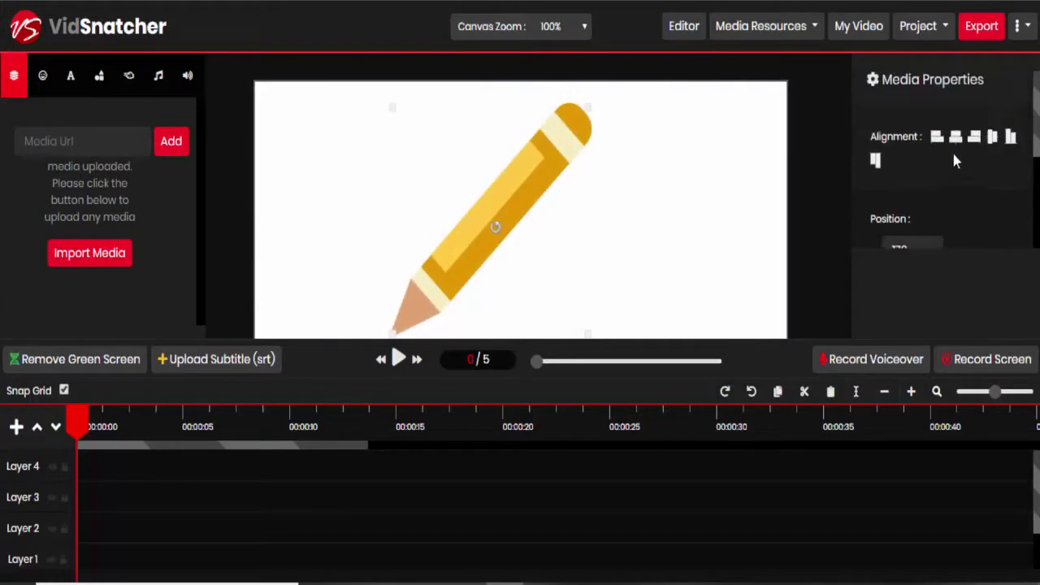
click(938, 139)
click(956, 139)
click(973, 140)
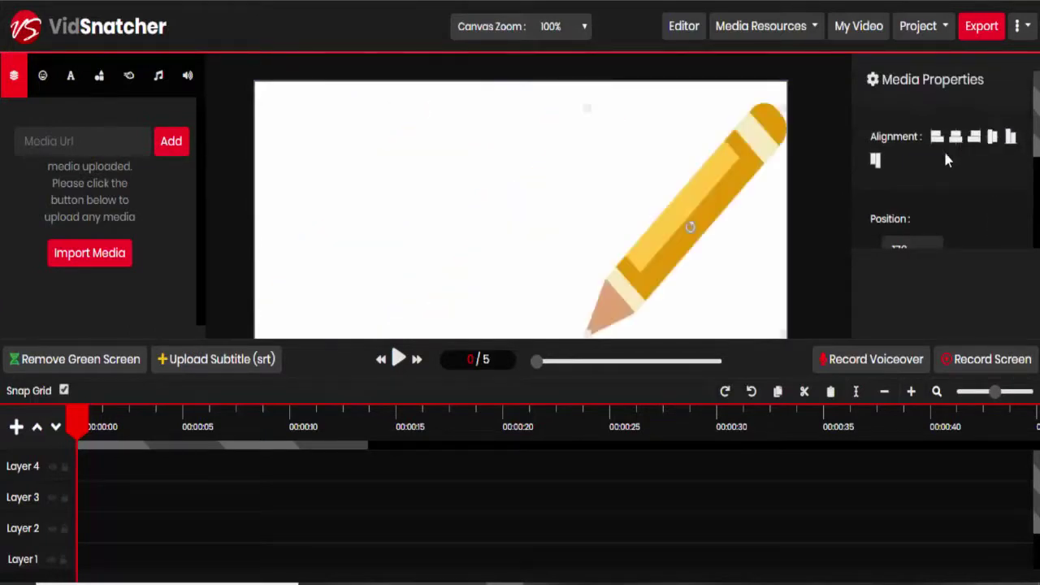
click(958, 142)
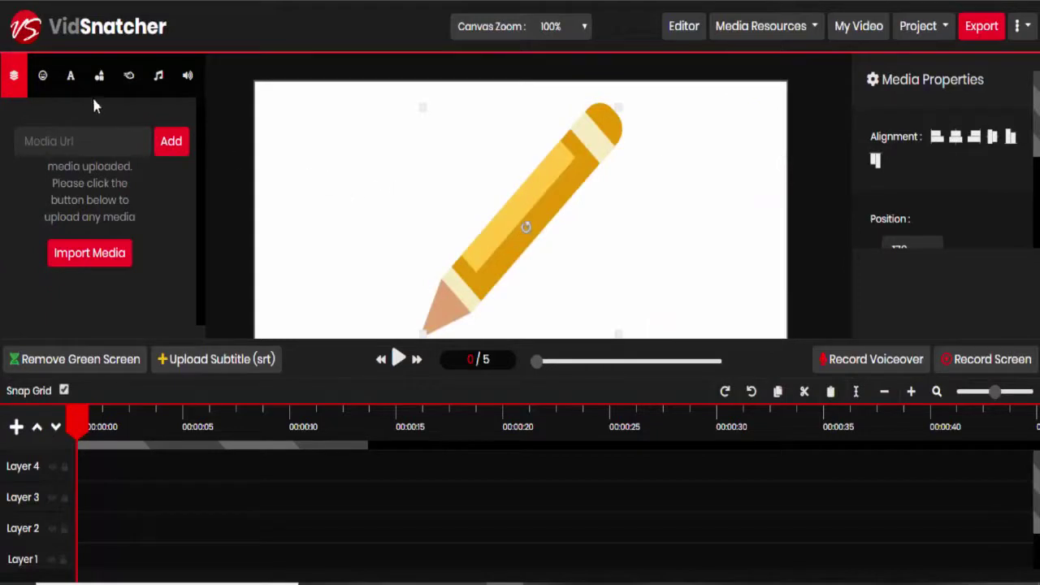
Step: Enter "Let's write a journal." as the content of a new text element
click(71, 76)
click(111, 119)
text(Let')
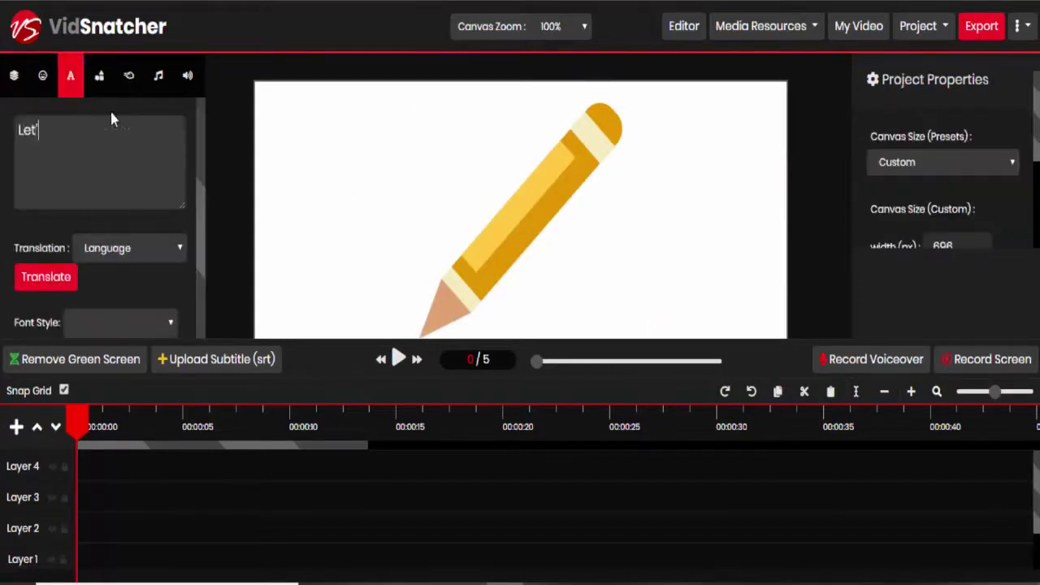
text(s write a journal.)
Step: Translate the entered text into Chinese (Traditional)
click(122, 246)
scroll(126, 358, down, 10)
scroll(127, 367, up, 15)
scroll(126, 362, down, 10)
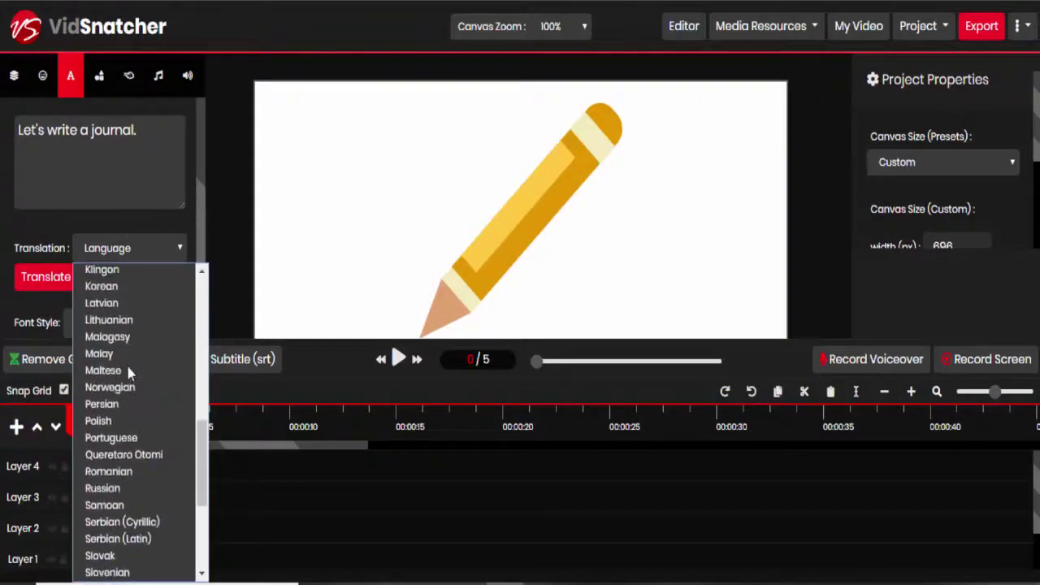
scroll(126, 363, up, 15)
click(102, 402)
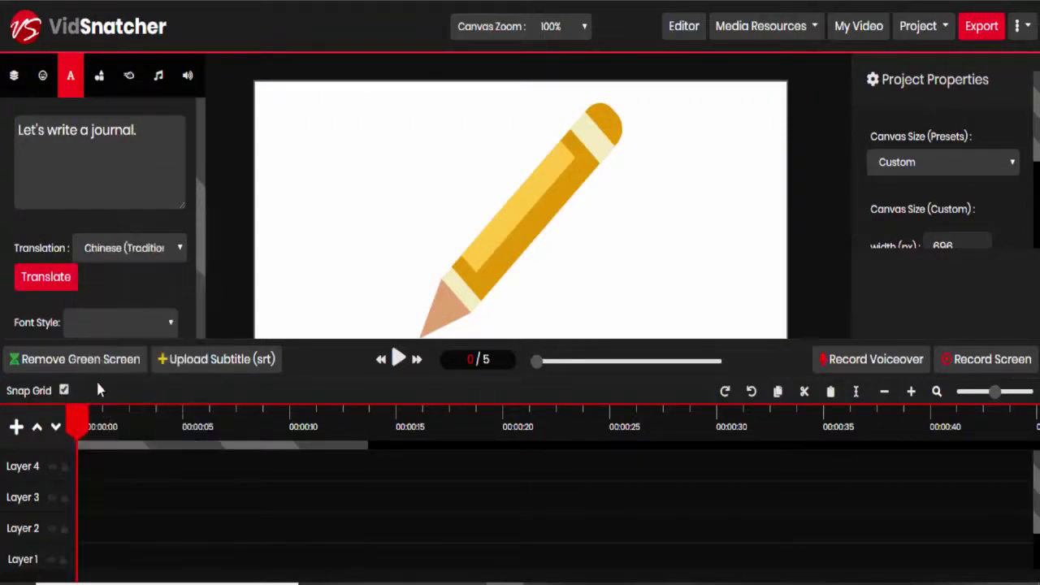
click(70, 286)
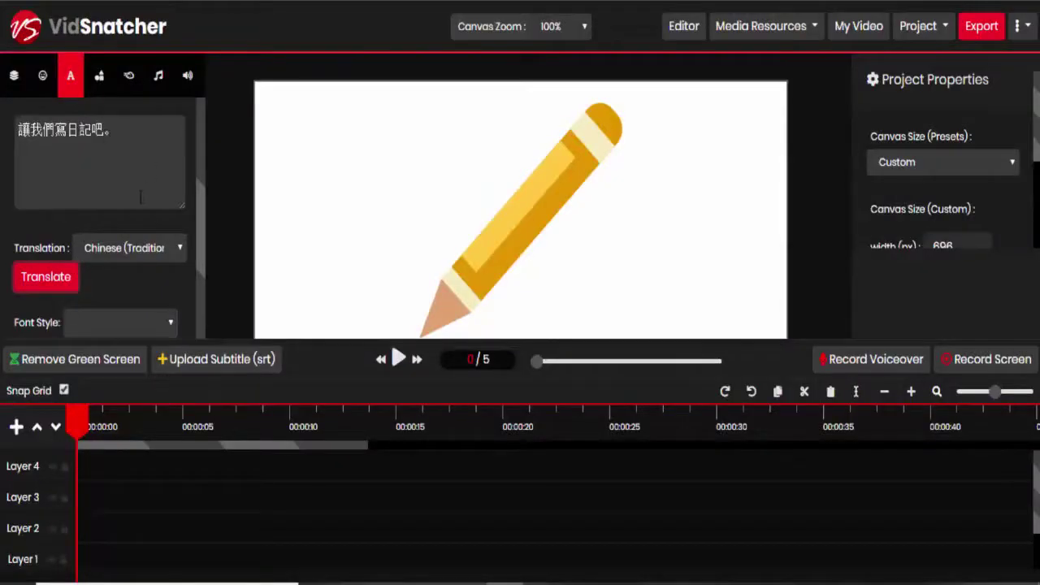
Step: Set the text's font size to 36 and its stroke size to No Stroke
scroll(117, 267, down, 1)
click(101, 237)
click(101, 237)
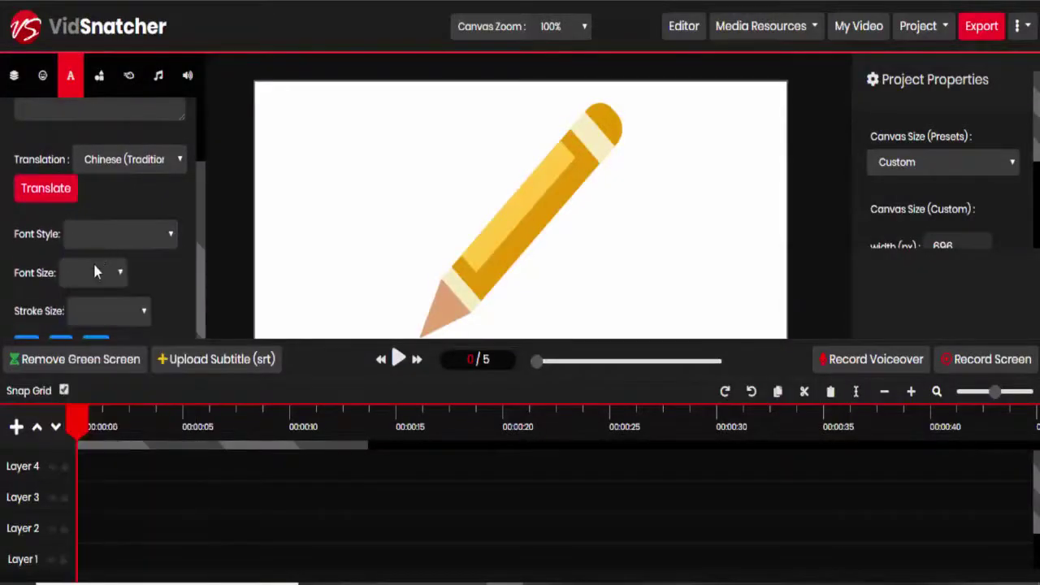
click(93, 272)
click(81, 248)
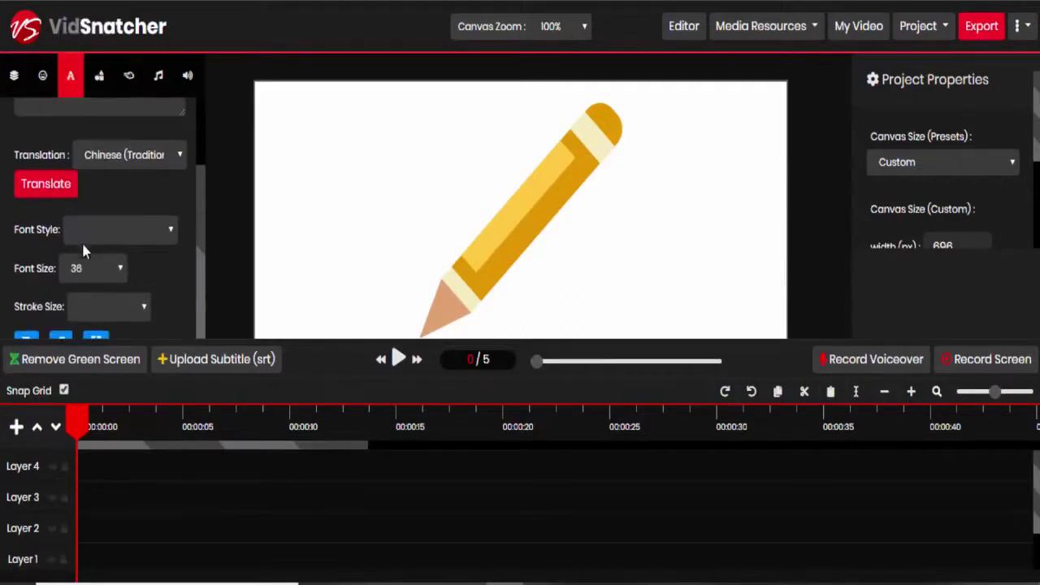
scroll(86, 236, down, 2)
click(92, 220)
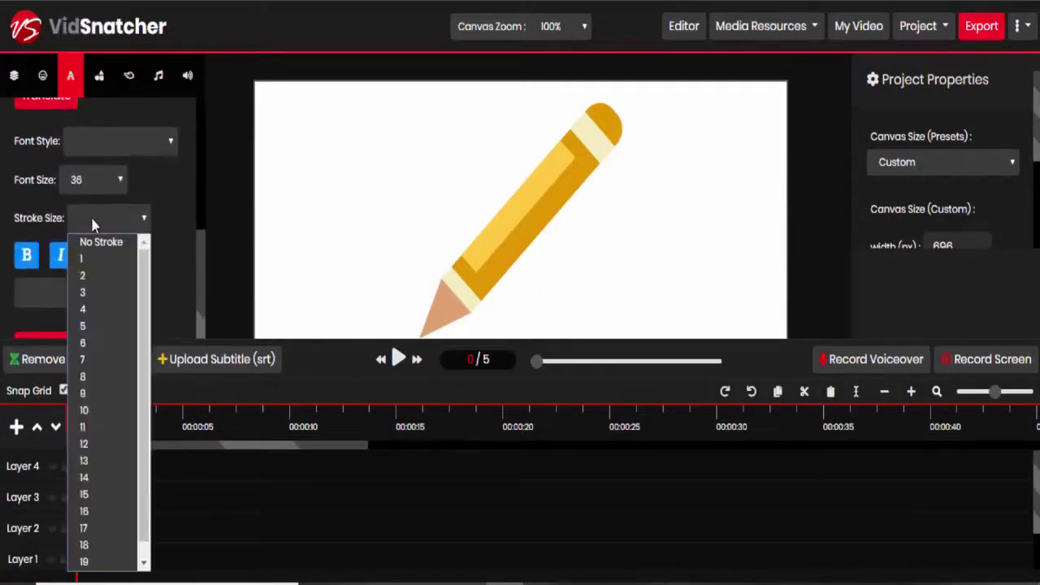
click(92, 219)
click(91, 220)
click(91, 242)
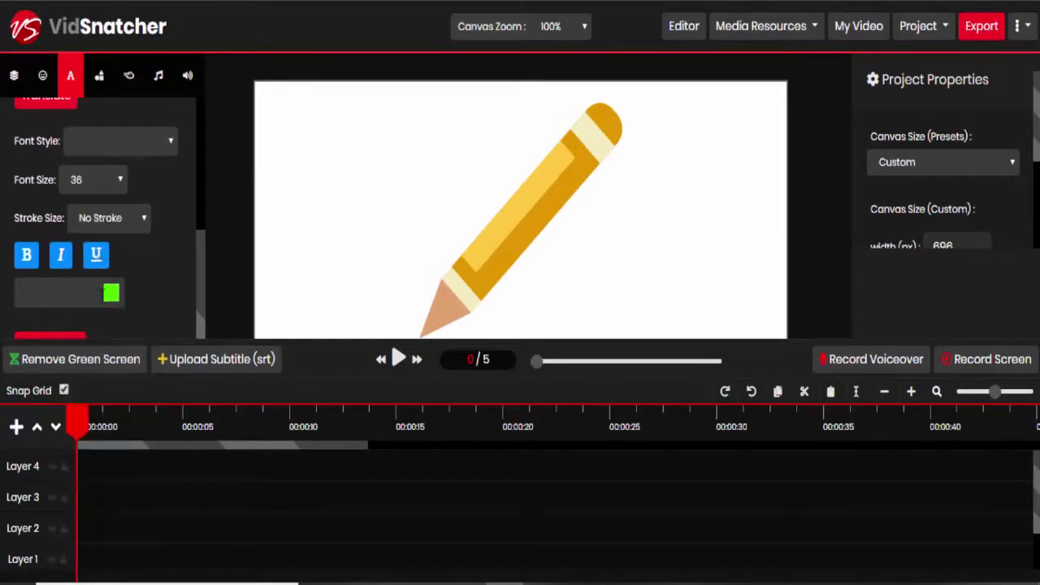
Step: Set the text color to black (#000000)
click(101, 296)
drag(81, 408, 13, 442)
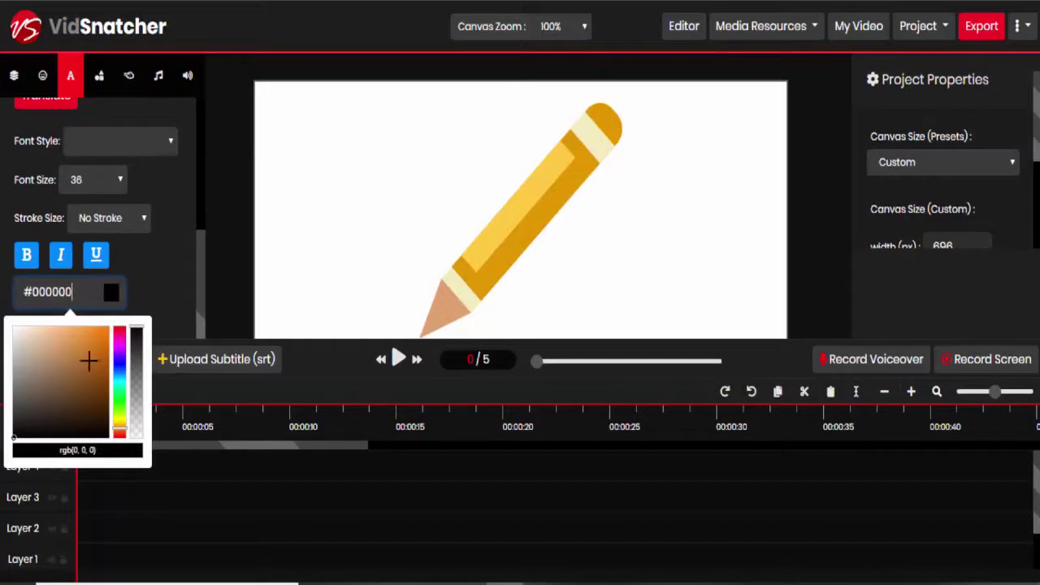
click(142, 285)
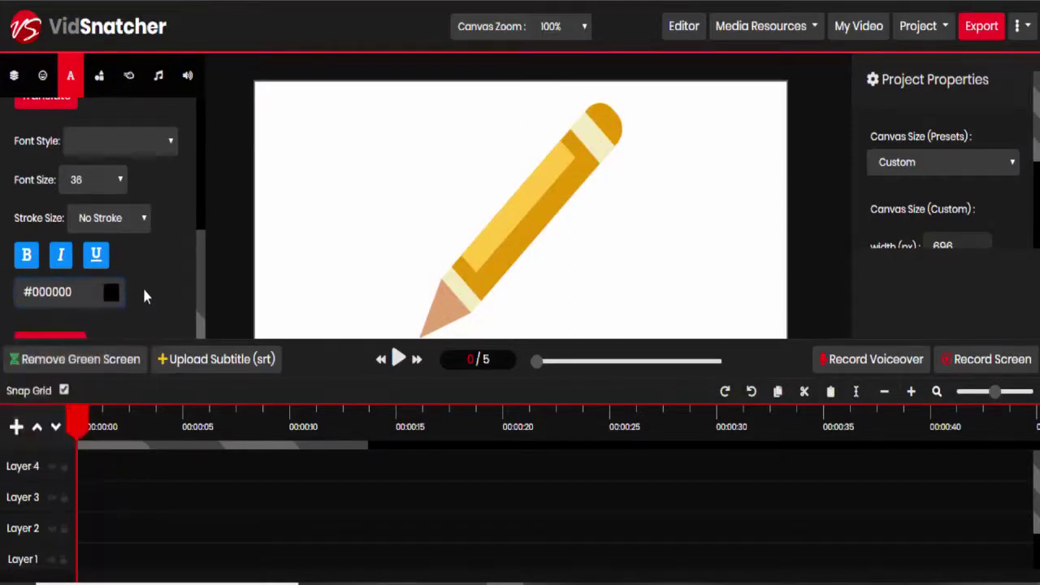
Step: Add the translated text to the canvas and move it to the left of the pencil's upper half
click(78, 336)
click(392, 114)
drag(392, 113, 412, 180)
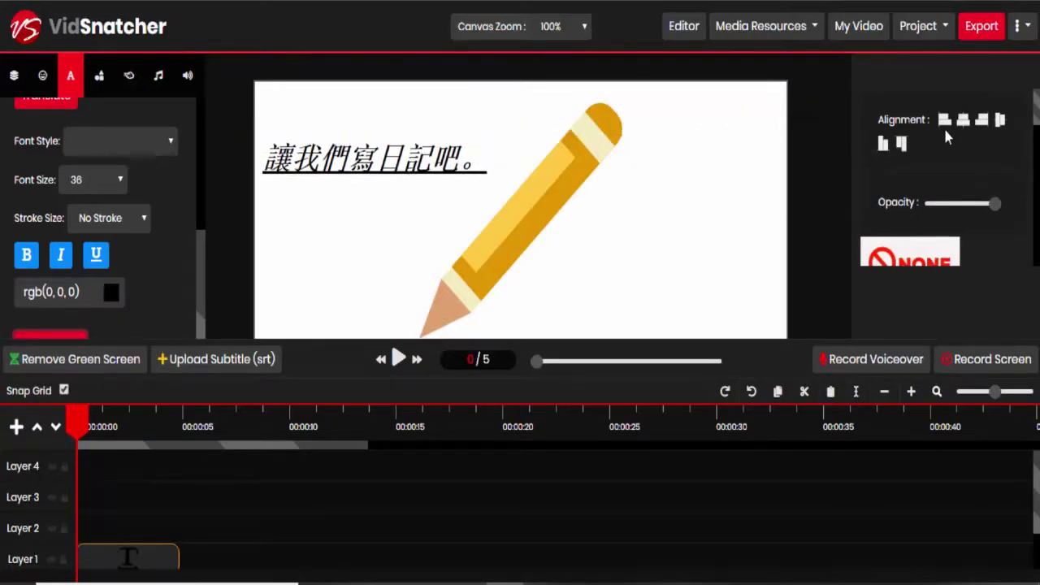
scroll(947, 155, down, 3)
scroll(949, 162, down, 5)
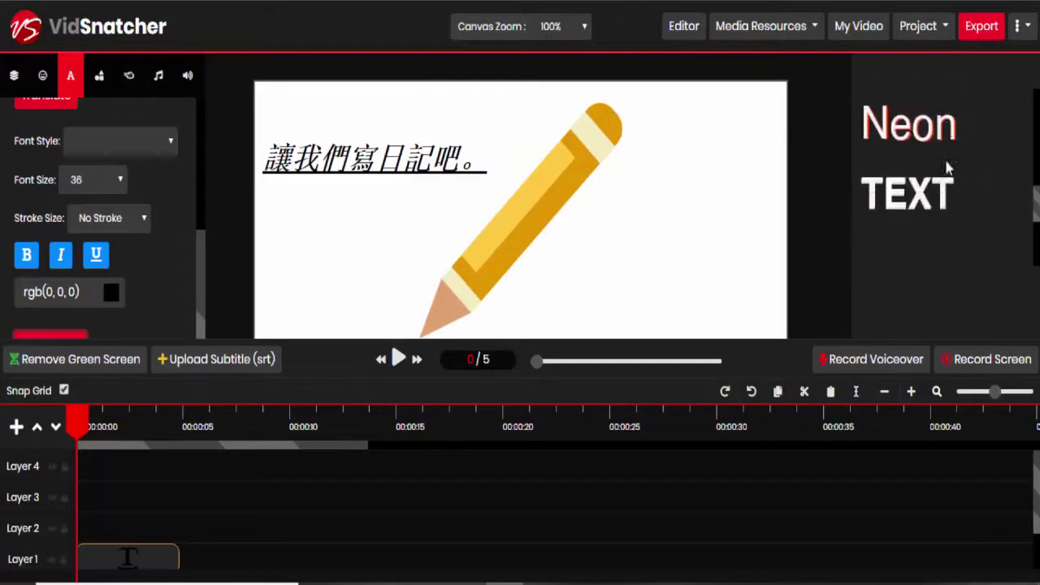
scroll(942, 165, up, 8)
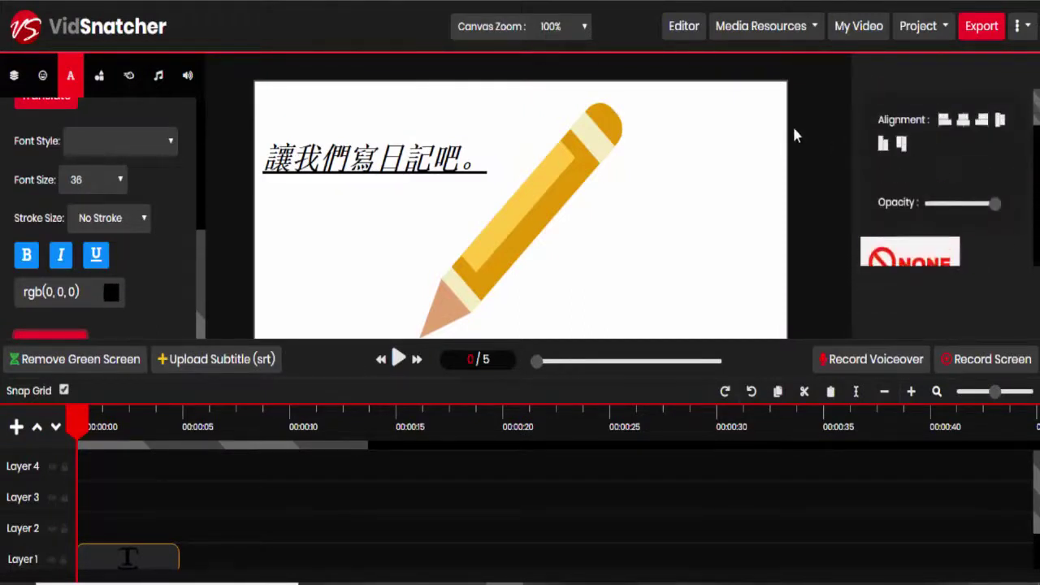
Step: Add a red outlined rectangle shape to the canvas around the translated text
click(99, 75)
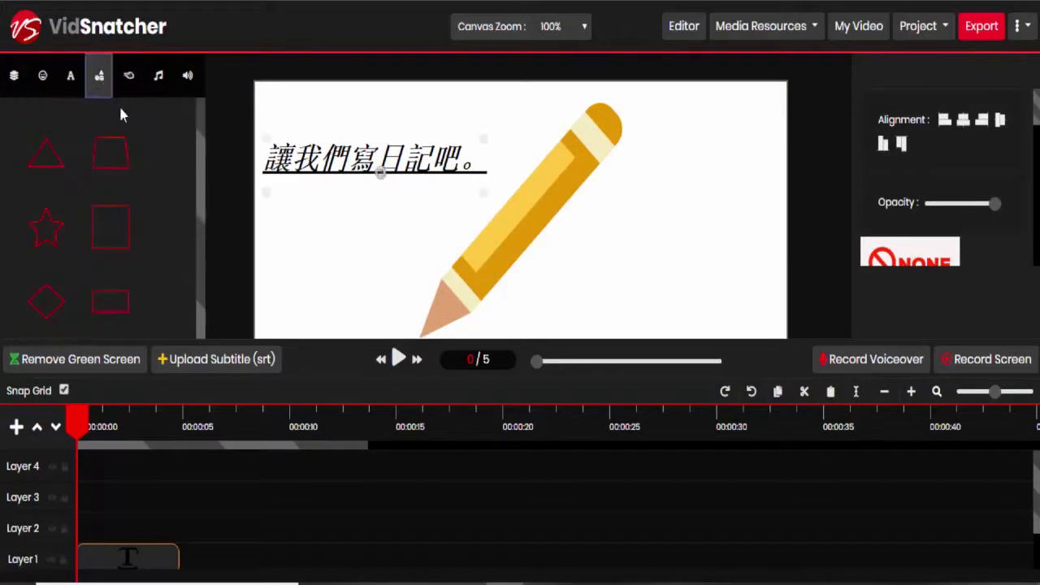
drag(97, 295, 329, 253)
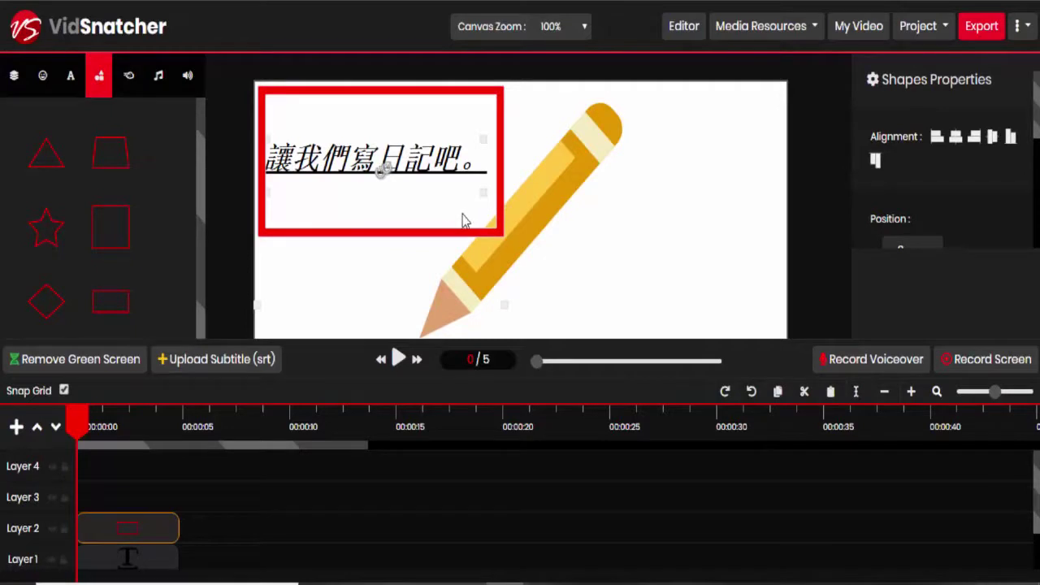
Step: Move the pencil icon clear of the red rectangle, toward the canvas's right side
click(542, 216)
drag(543, 216, 643, 212)
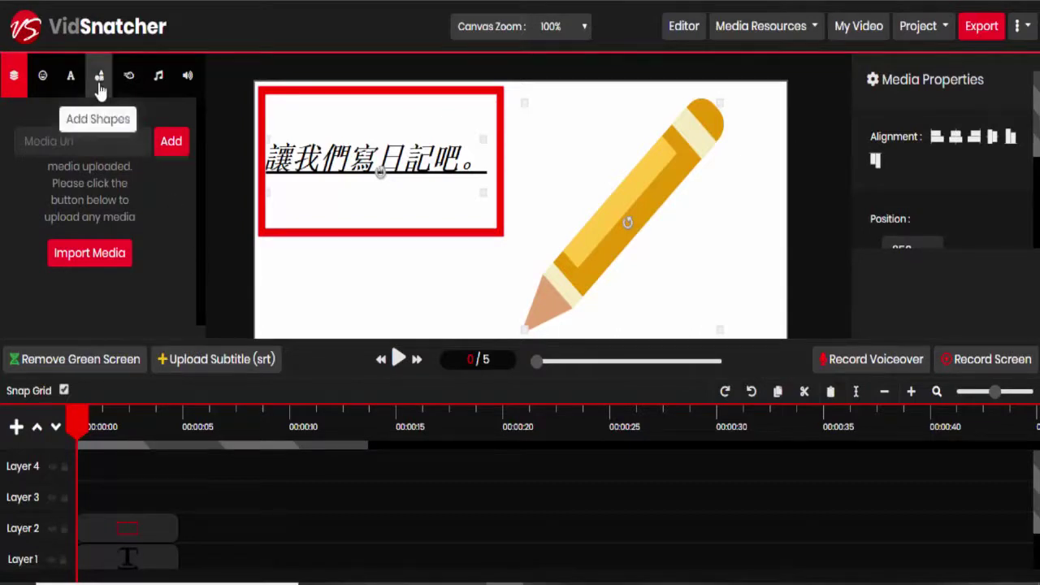
Step: Try the From Right, From Left, From Up, From Down and Grow in-effects on the pencil, finishing with Fade In
click(134, 84)
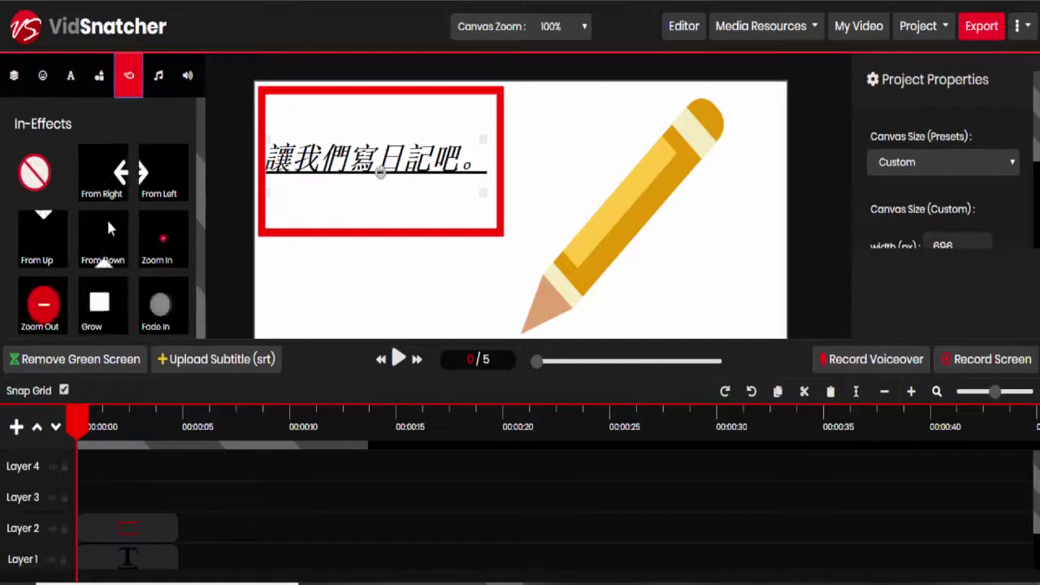
click(102, 173)
click(169, 179)
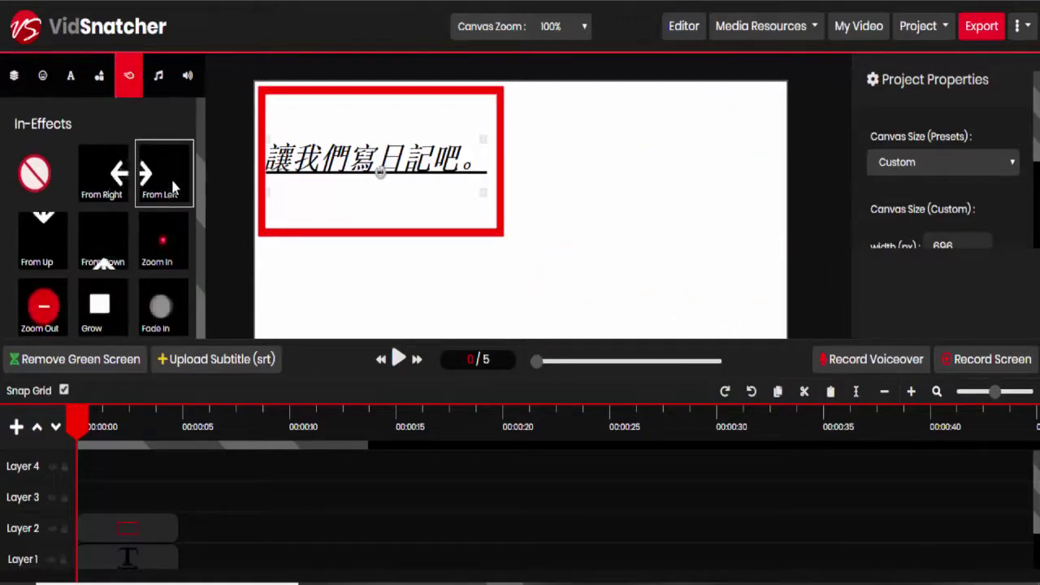
click(49, 254)
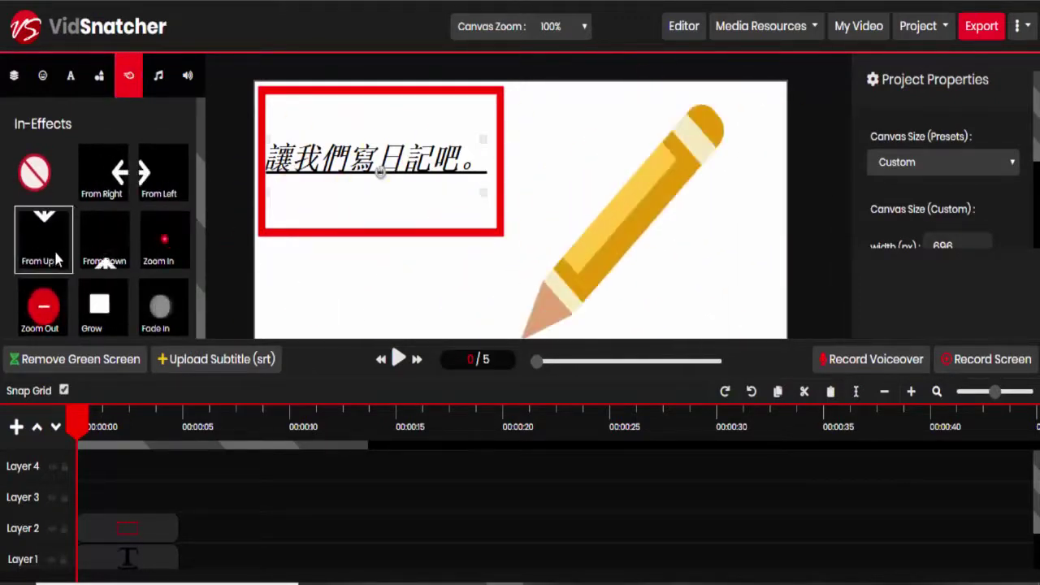
click(111, 255)
scroll(114, 256, down, 1)
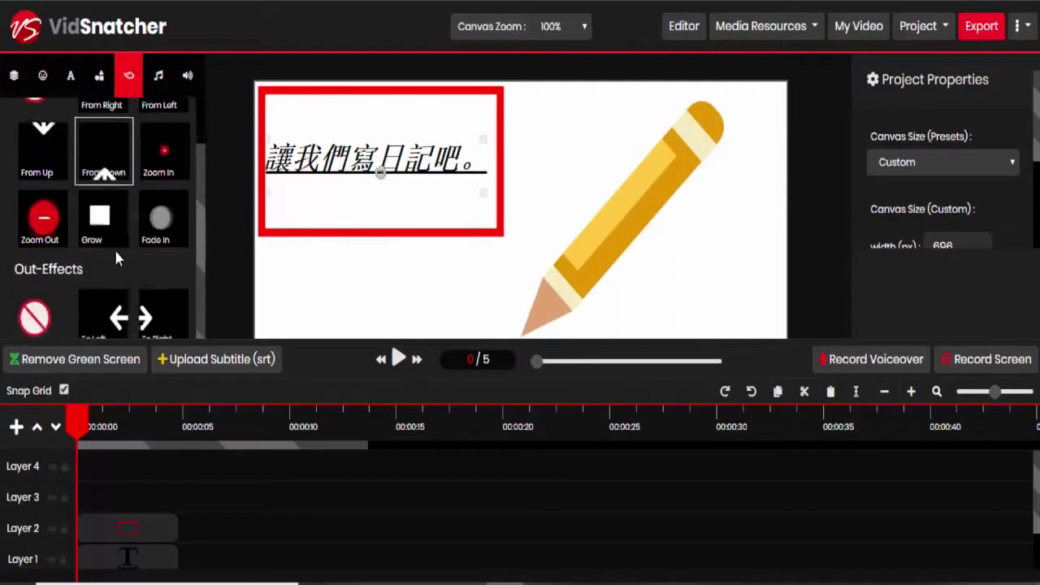
click(120, 237)
click(162, 229)
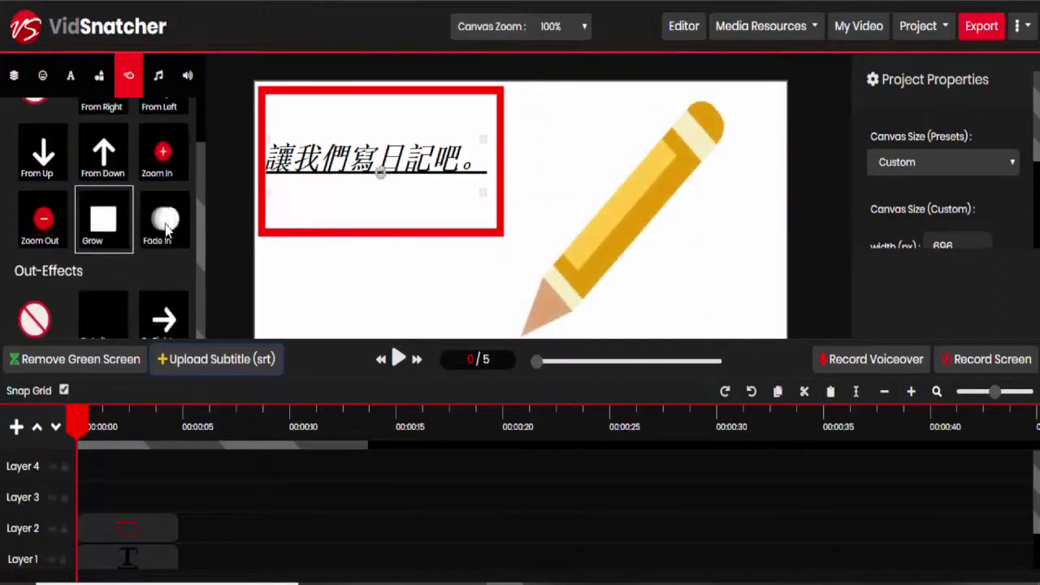